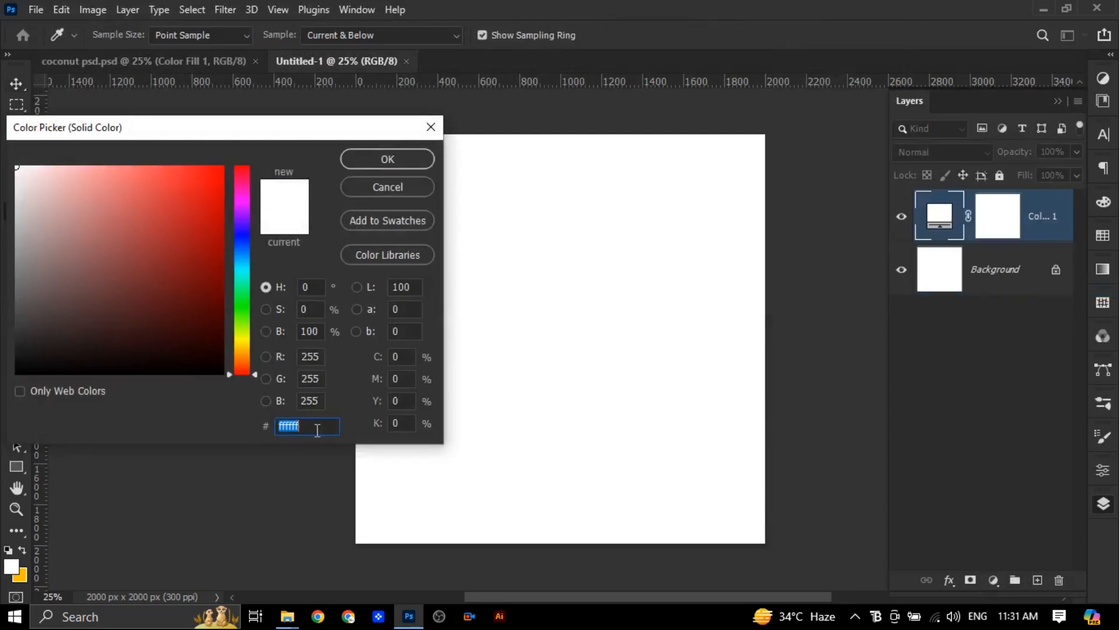
# Apply the blue solid color fill over the background and add a new empty layer above it
pyautogui.click(388, 158)
pyautogui.click(1037, 580)
# Paint a soft white glow at the canvas centre on the new layer with a 2000 px brush at 71% opacity
pyautogui.press('b')
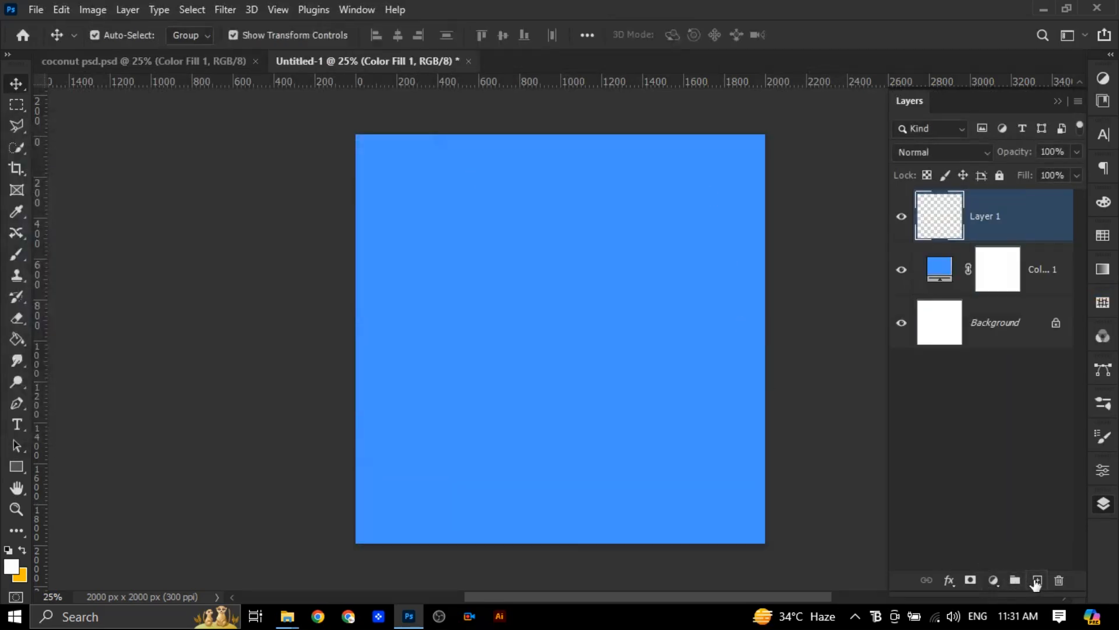
pyautogui.click(8, 551)
pyautogui.click(23, 549)
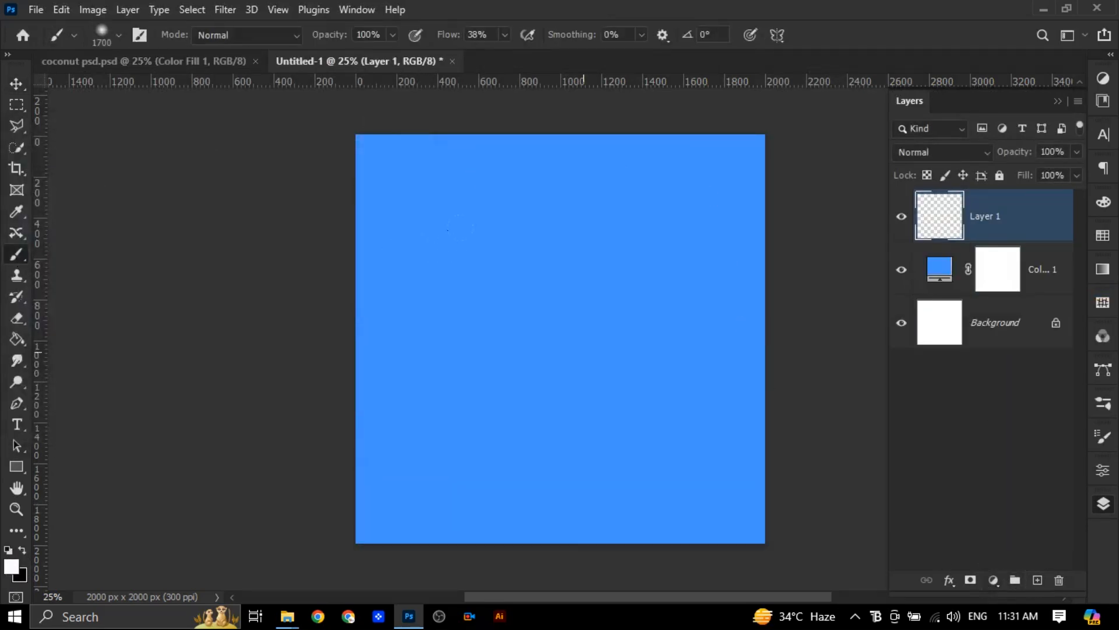
pyautogui.click(393, 35)
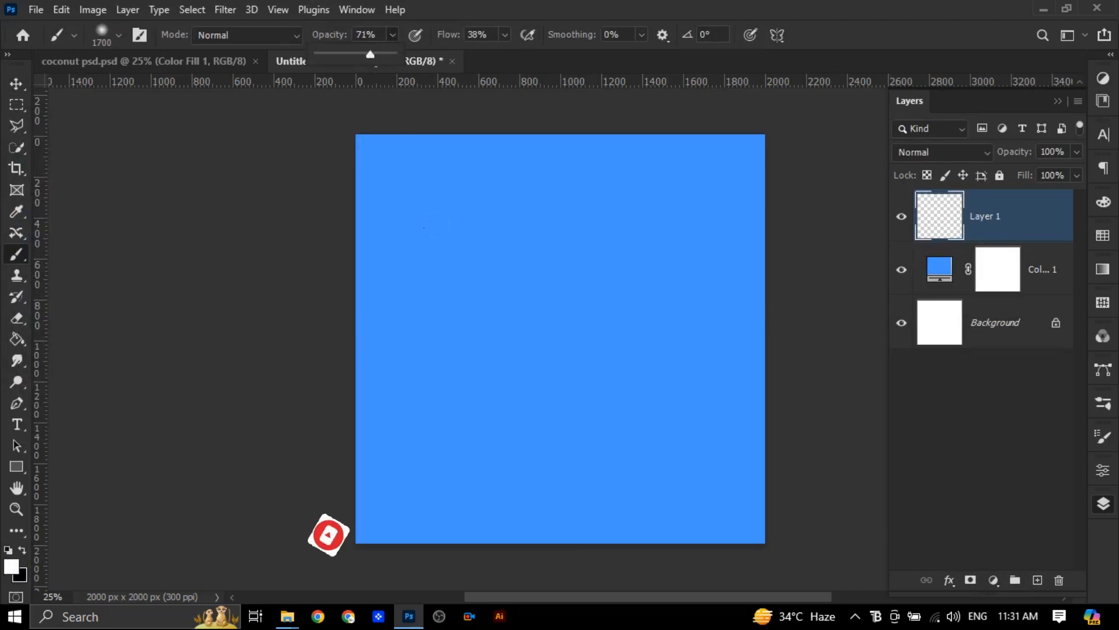
pyautogui.click(560, 343)
pyautogui.press(']')
pyautogui.press(']')
pyautogui.press(']')
pyautogui.click(557, 344)
pyautogui.click(555, 346)
pyautogui.click(555, 344)
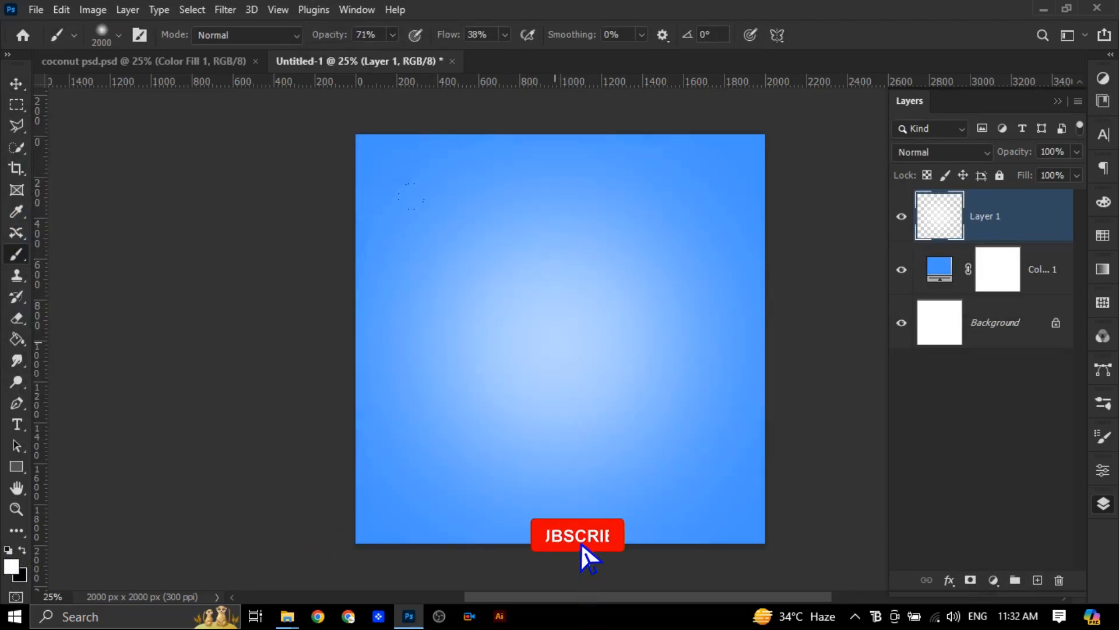
pyautogui.click(572, 346)
pyautogui.press('v')
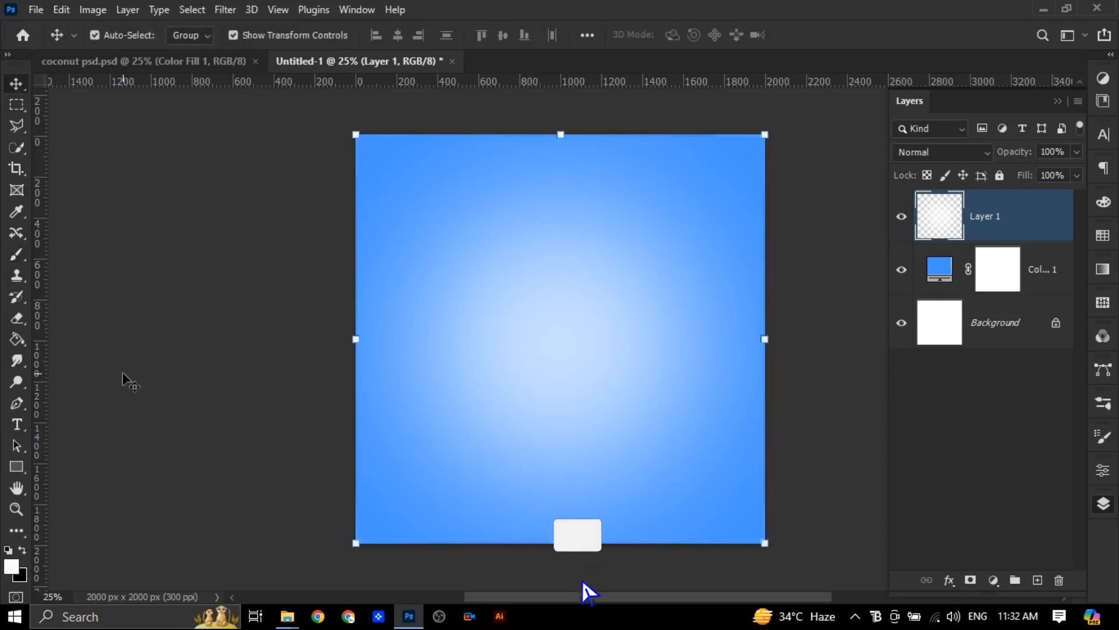
# Place the coconut image pngegg (20) as an embedded object in the document
pyautogui.click(554, 225)
pyautogui.click(36, 9)
pyautogui.click(99, 349)
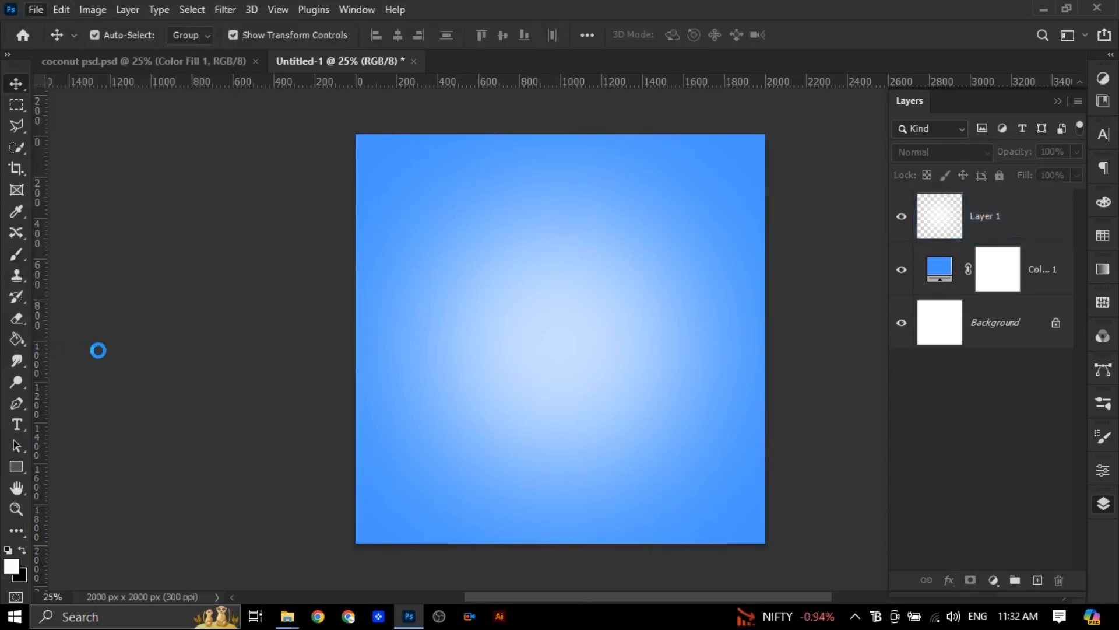
pyautogui.scroll(-8, 343, 298)
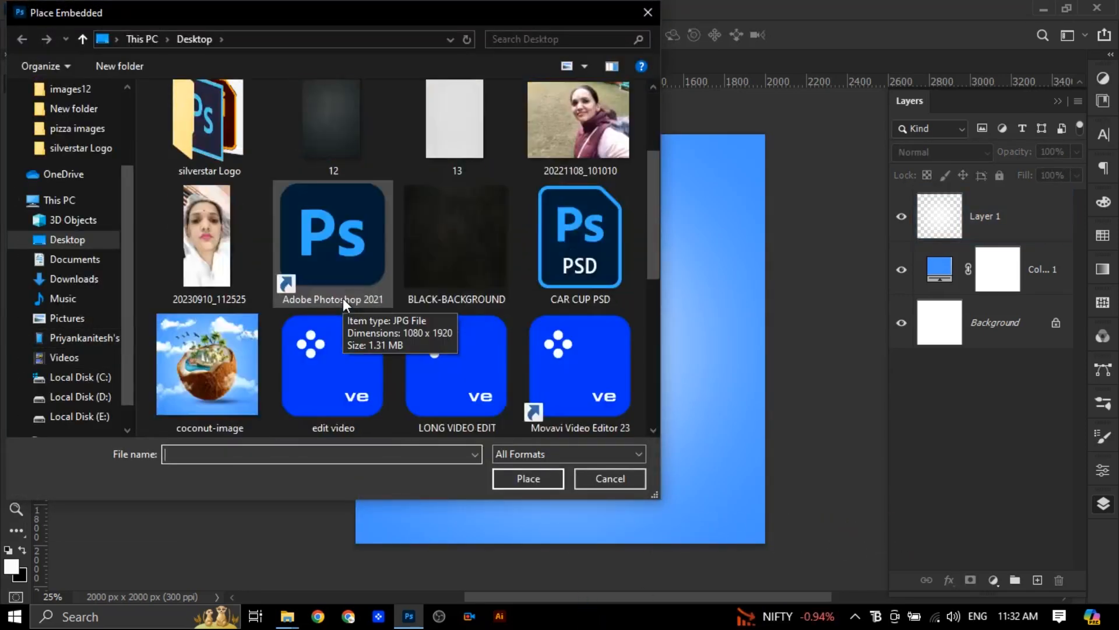
pyautogui.scroll(7, 367, 302)
pyautogui.scroll(-8, 492, 298)
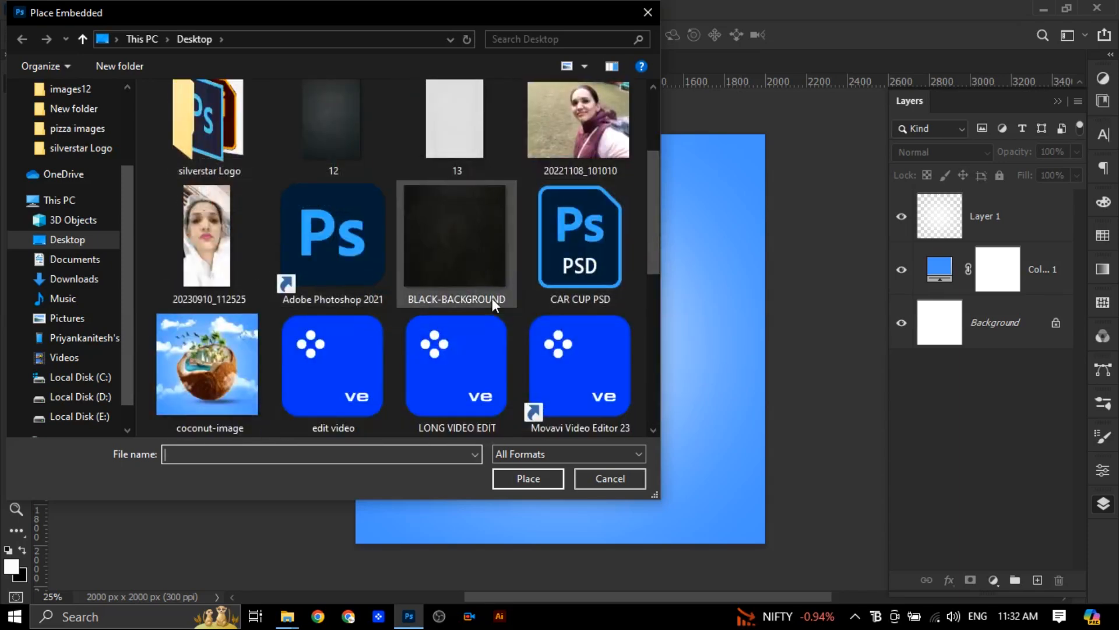
pyautogui.scroll(9, 492, 298)
pyautogui.doubleClick(204, 177)
pyautogui.click(188, 243)
pyautogui.click(528, 478)
# Scale the placed coconut down and position it slightly below the canvas centre
pyautogui.moveTo(356, 134); pyautogui.dragTo(465, 287)
pyautogui.moveTo(696, 419); pyautogui.dragTo(607, 436)
pyautogui.press('Return')
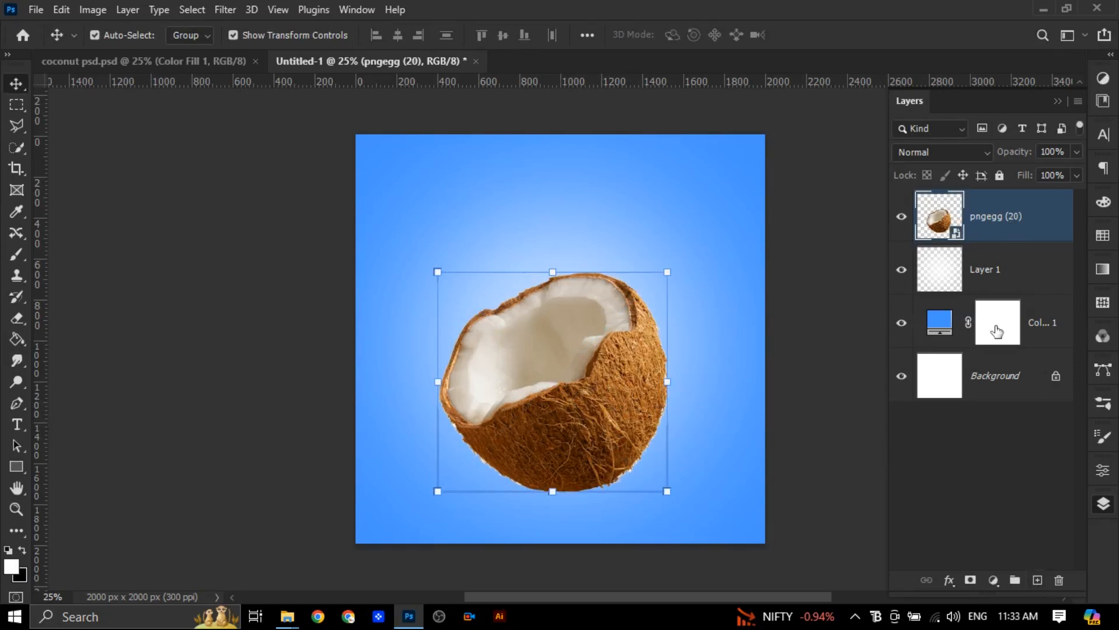
# Add a black (000000) solid color fill layer above the coconut and invert its mask
pyautogui.click(993, 580)
pyautogui.click(1020, 295)
pyautogui.write('000000')
pyautogui.click(410, 156)
pyautogui.click(993, 229)
pyautogui.hotkey('ctrl', 'i')
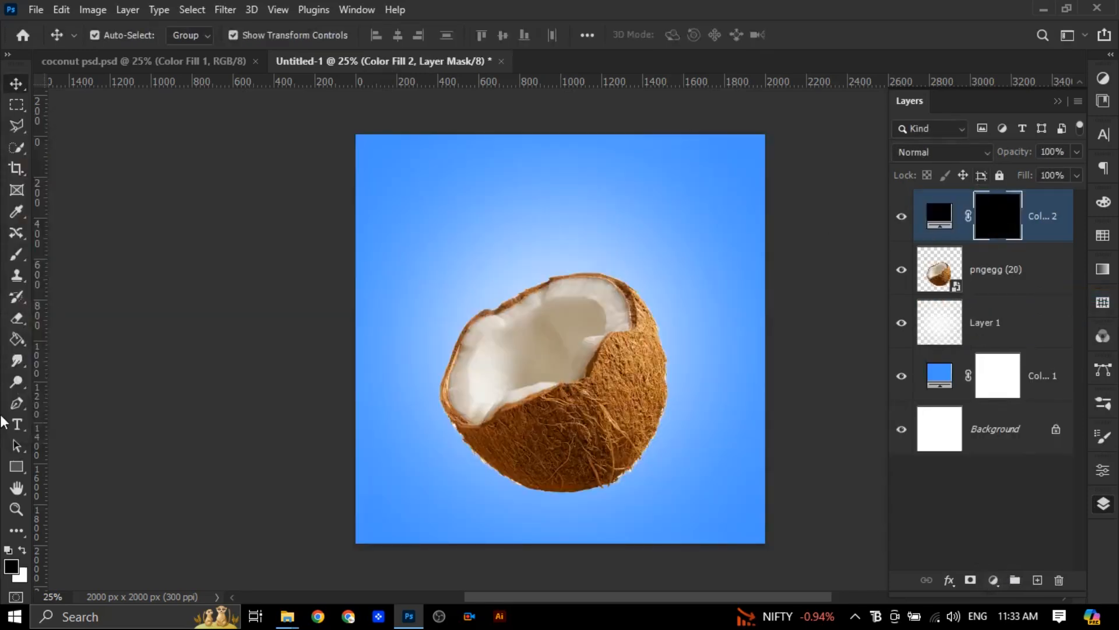
# Paint white on the black fill's mask at 22% brush opacity to shade the coconut's lower left part
pyautogui.press('b')
pyautogui.press('x')
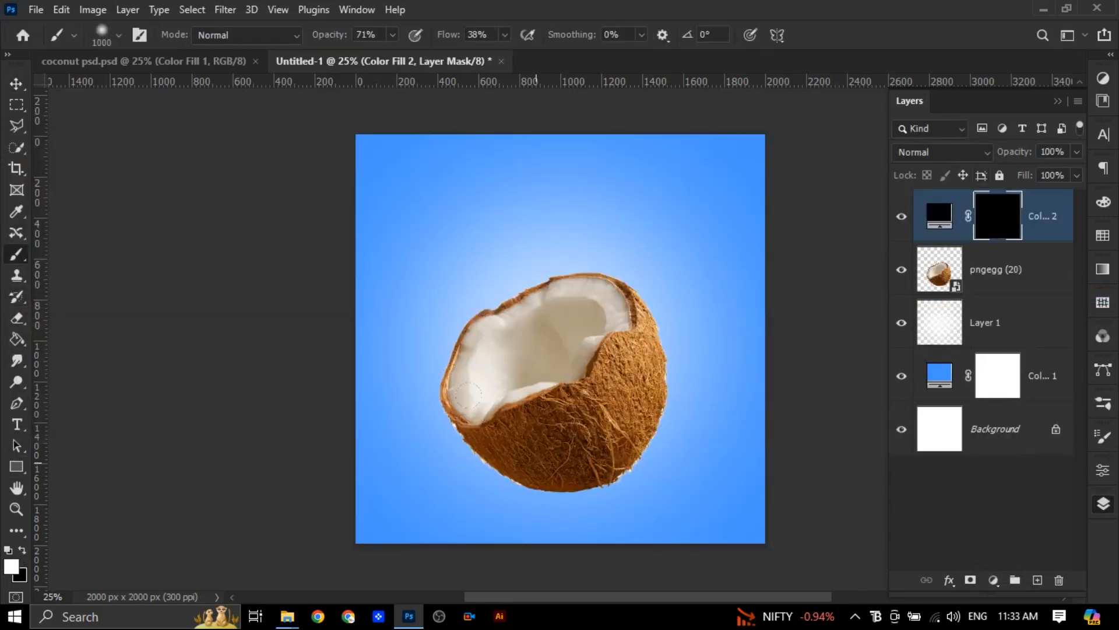
pyautogui.moveTo(393, 35); pyautogui.dragTo(347, 59)
pyautogui.moveTo(530, 373); pyautogui.dragTo(438, 347)
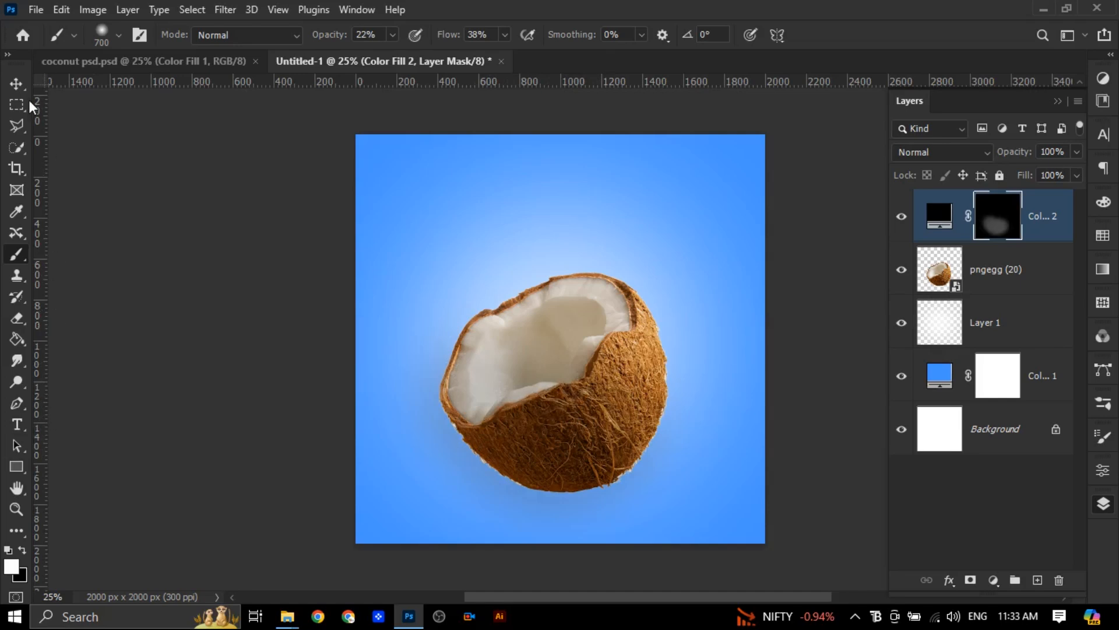
pyautogui.press('v')
# Add a new layer beneath the coconut and paint a black ground shadow under its base with a flattened soft 700 px brush
pyautogui.click(1026, 271)
pyautogui.click(1023, 318)
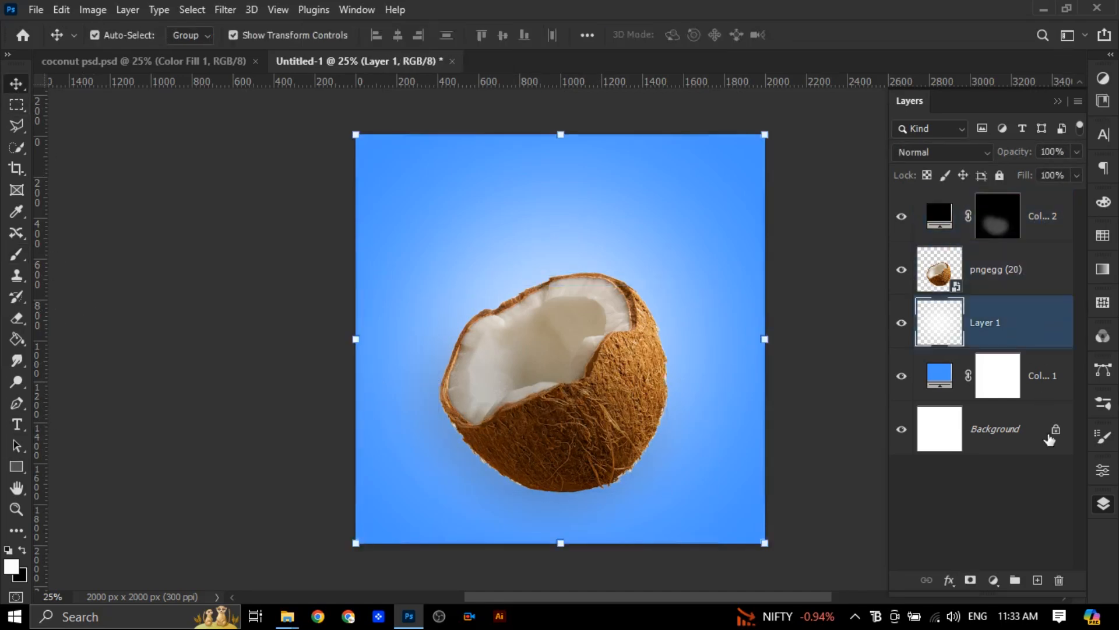
pyautogui.click(1037, 580)
pyautogui.press('b')
pyautogui.click(118, 35)
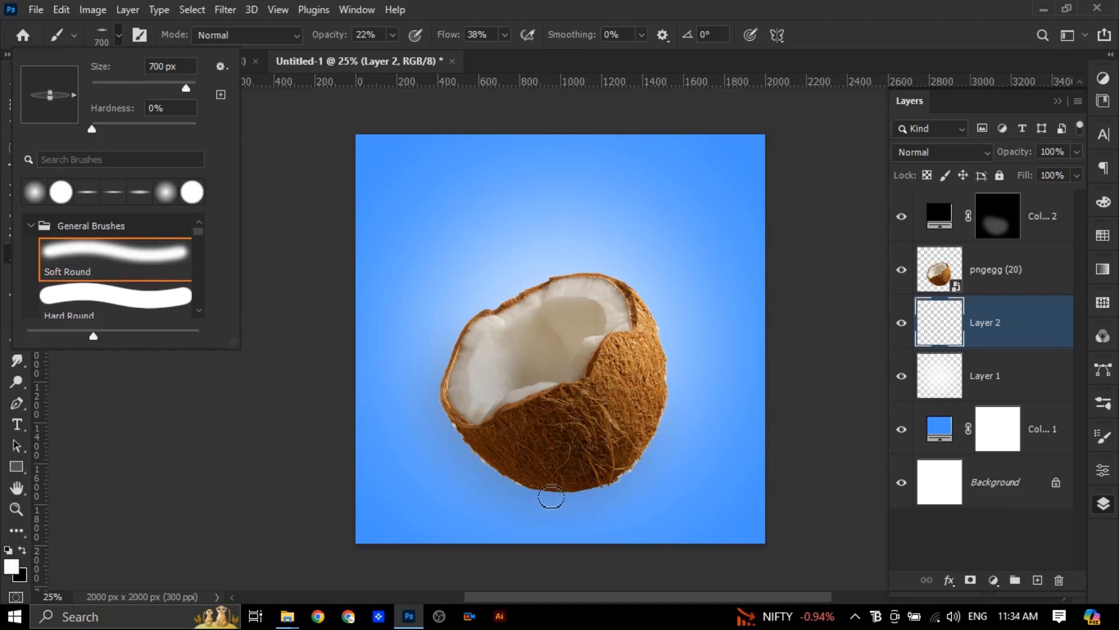
pyautogui.click(551, 497)
pyautogui.click(23, 550)
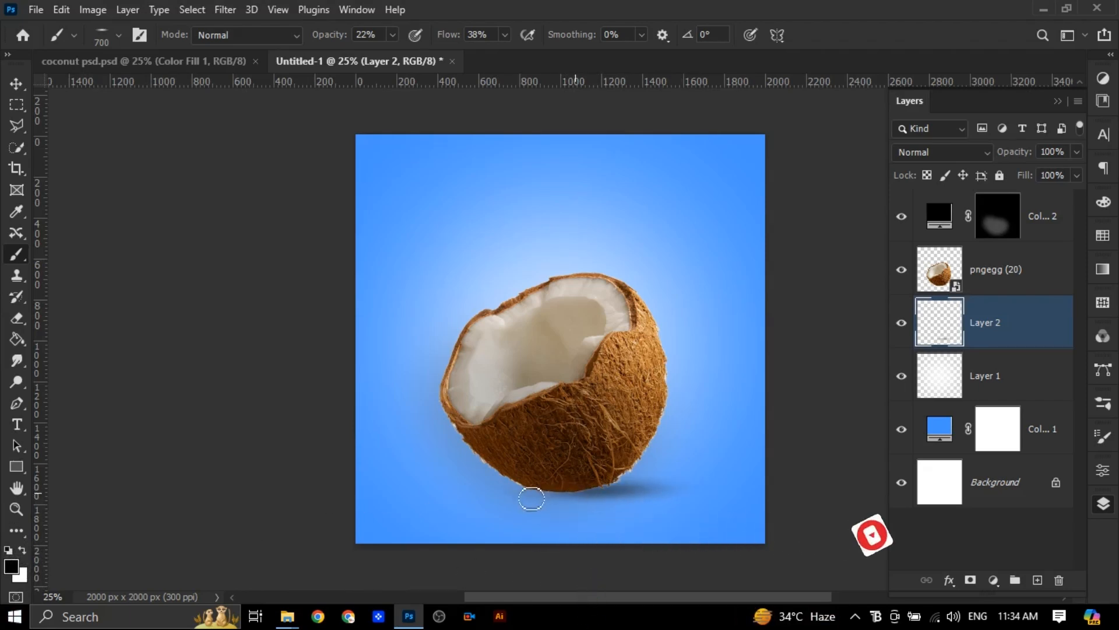
pyautogui.press('v')
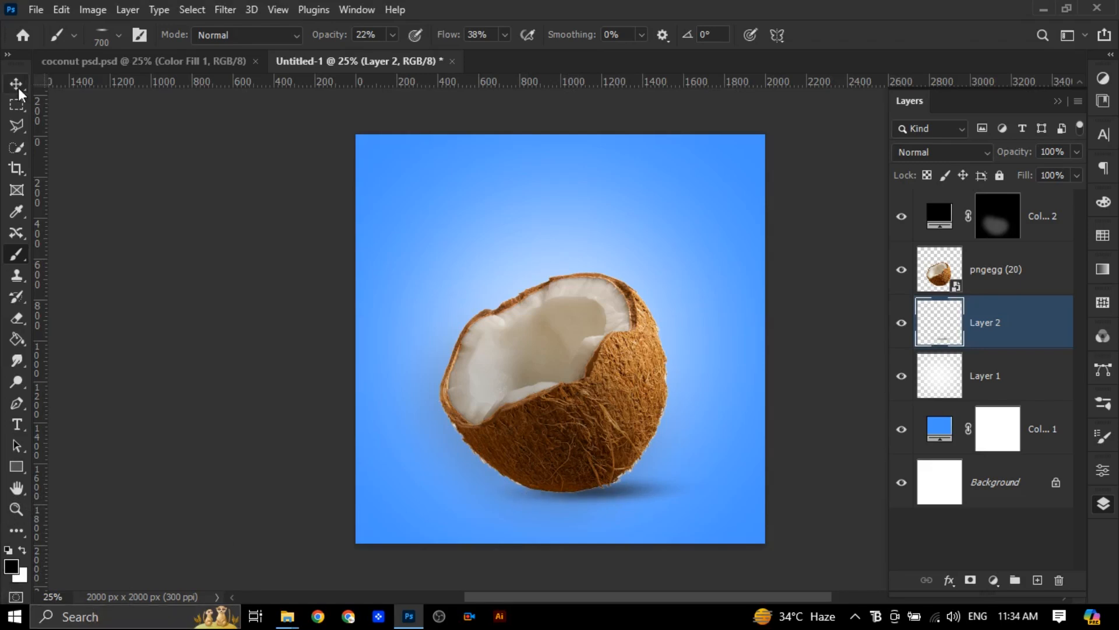
pyautogui.click(237, 355)
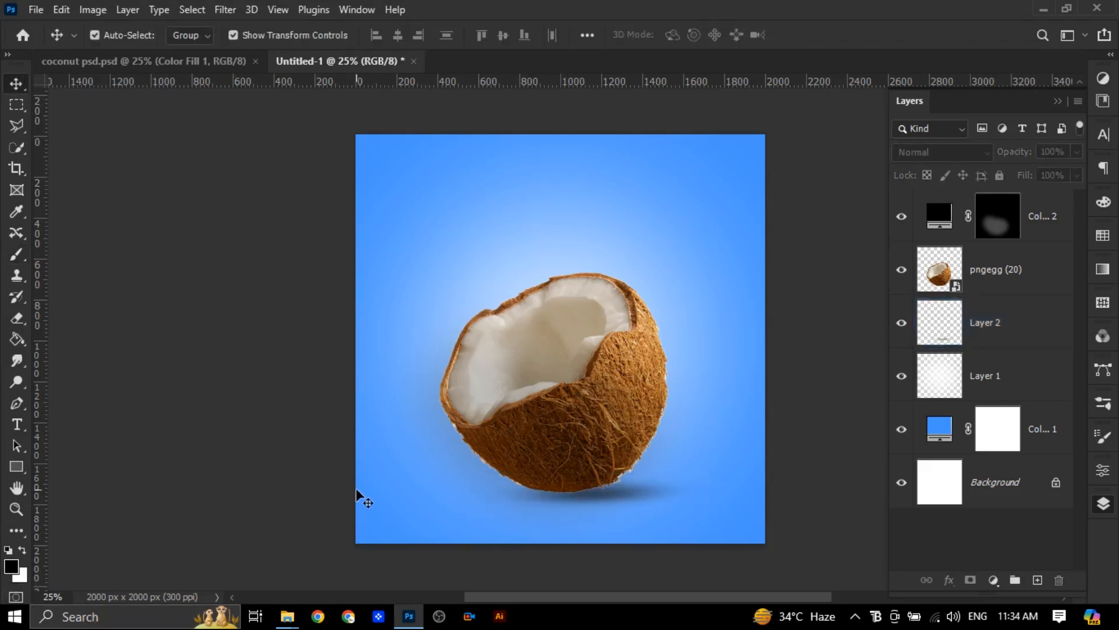
# Add a white (ffffff) solid color fill layer, invert its mask and move it to the top of the layer stack
pyautogui.click(1017, 266)
pyautogui.click(994, 580)
pyautogui.click(1019, 292)
pyautogui.write('ffffff')
pyautogui.click(388, 159)
pyautogui.click(998, 269)
pyautogui.hotkey('ctrl', 'i')
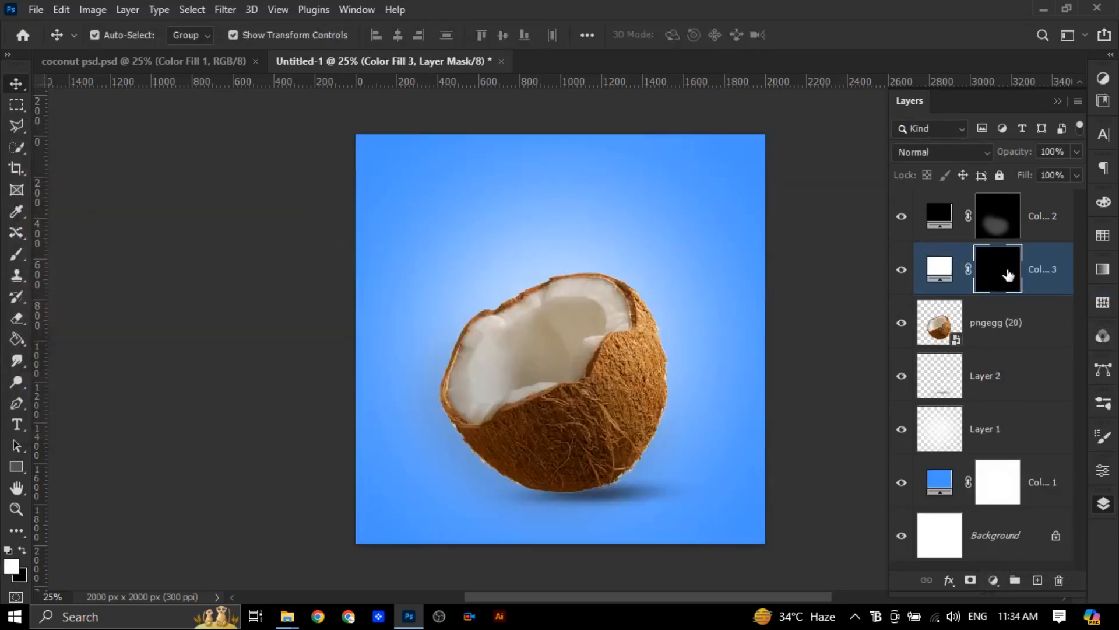
pyautogui.moveTo(1047, 271); pyautogui.dragTo(1041, 219)
# Paint white on the white fill's mask with a Soft Round 700 px brush at 22% opacity to highlight the coconut's right side
pyautogui.click(17, 258)
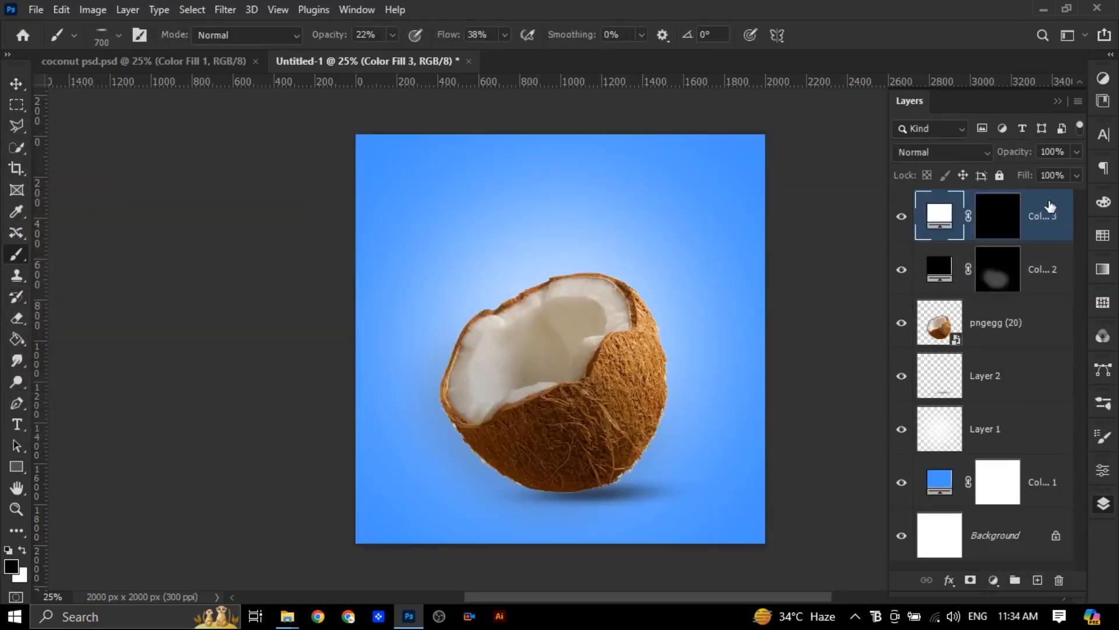
pyautogui.click(998, 216)
pyautogui.press('x')
pyautogui.click(120, 35)
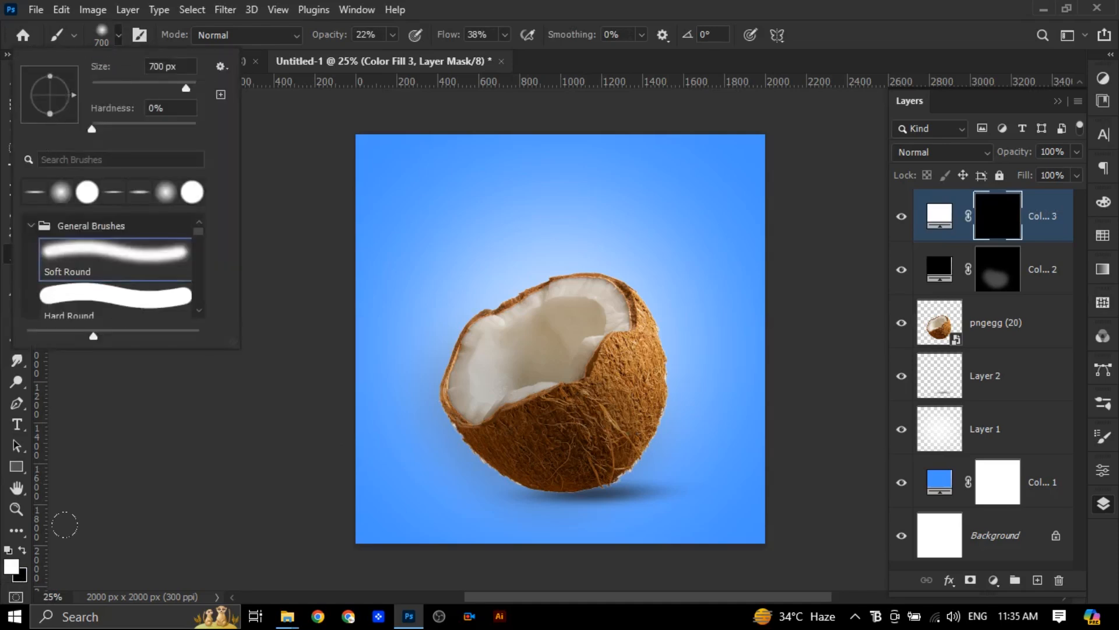
pyautogui.click(594, 324)
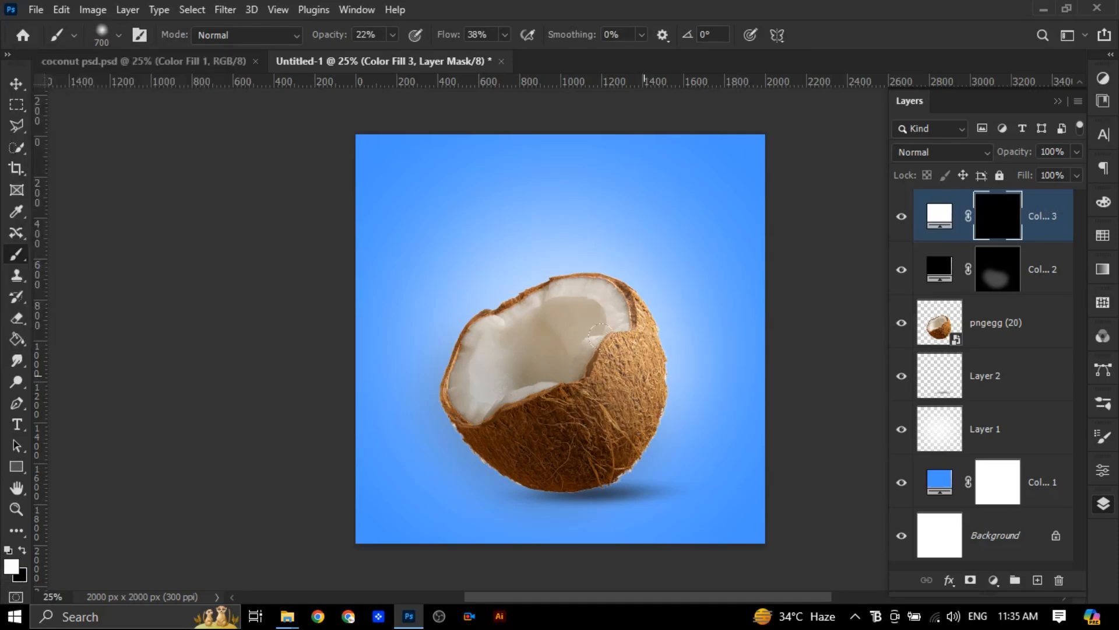
pyautogui.moveTo(630, 384); pyautogui.dragTo(595, 348)
pyautogui.press('v')
pyautogui.click(158, 478)
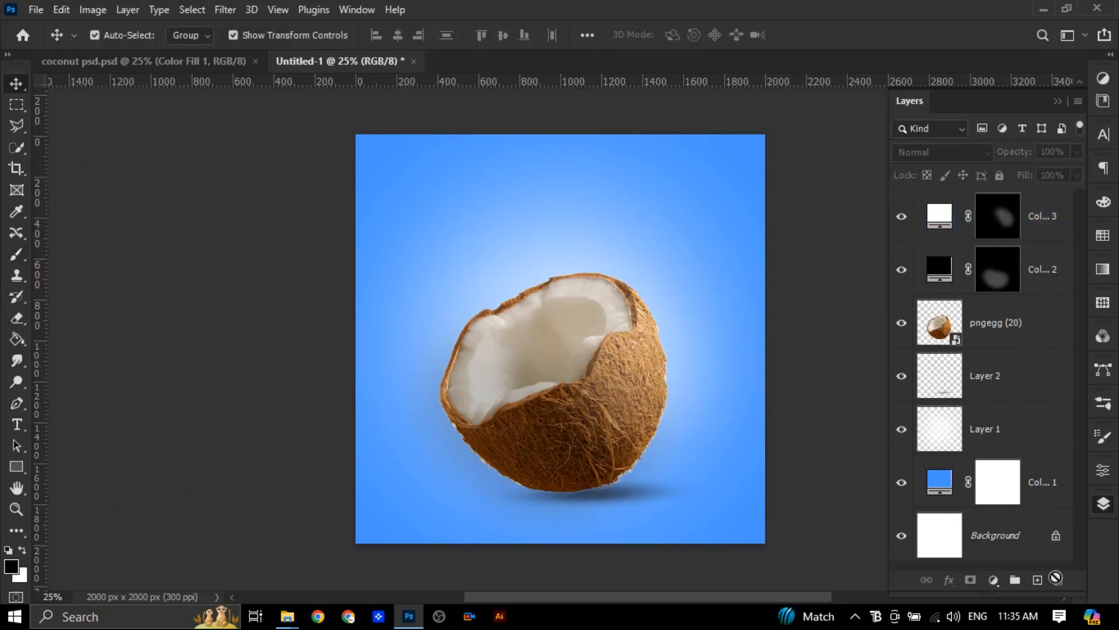
# Add a drop shadow to the coconut layer and choose a blue shadow colour based on the background
pyautogui.click(997, 319)
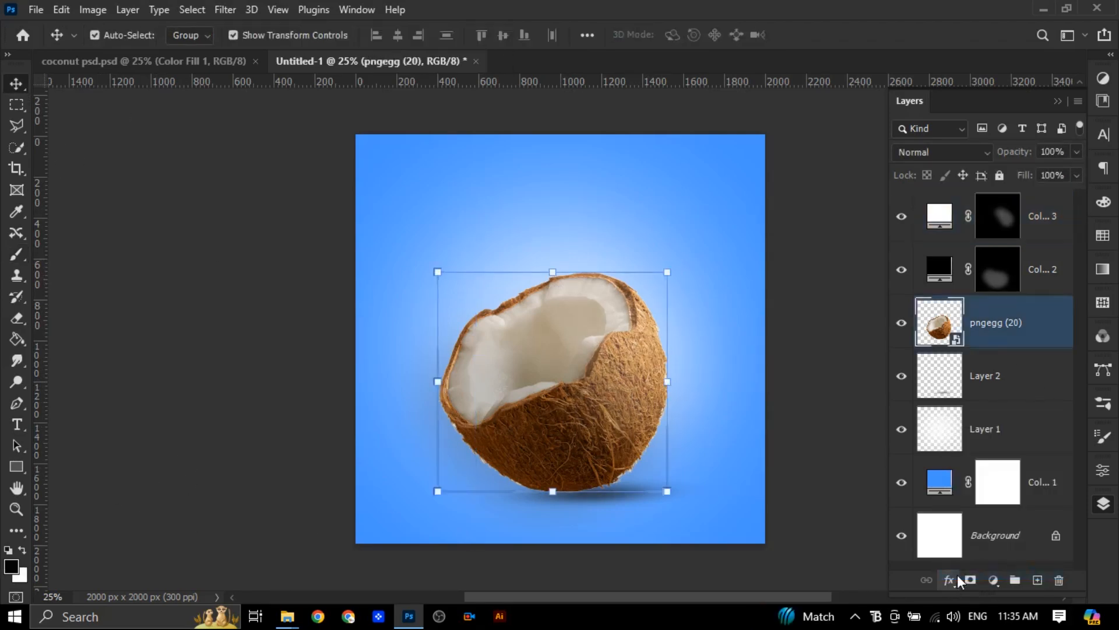
pyautogui.click(957, 575)
pyautogui.click(968, 563)
pyautogui.moveTo(445, 32); pyautogui.dragTo(306, 62)
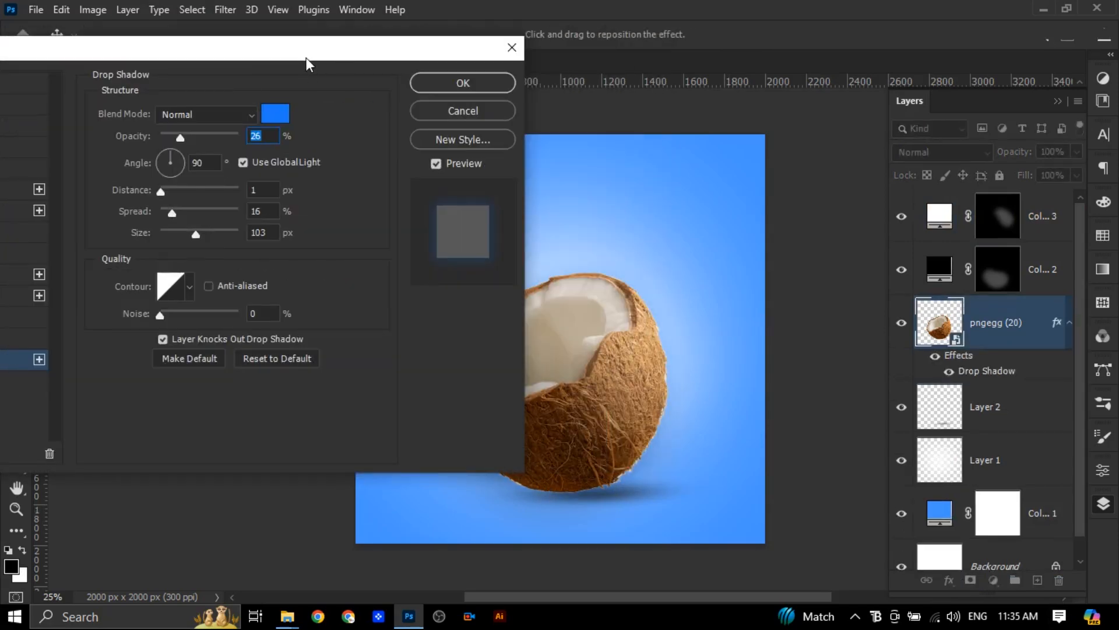
pyautogui.click(264, 118)
pyautogui.click(721, 157)
pyautogui.moveTo(162, 182); pyautogui.dragTo(194, 191)
pyautogui.click(373, 161)
# Set the drop shadow to 34% opacity, 33 px distance, 17% spread and 166 px size
pyautogui.moveTo(191, 137); pyautogui.dragTo(211, 137)
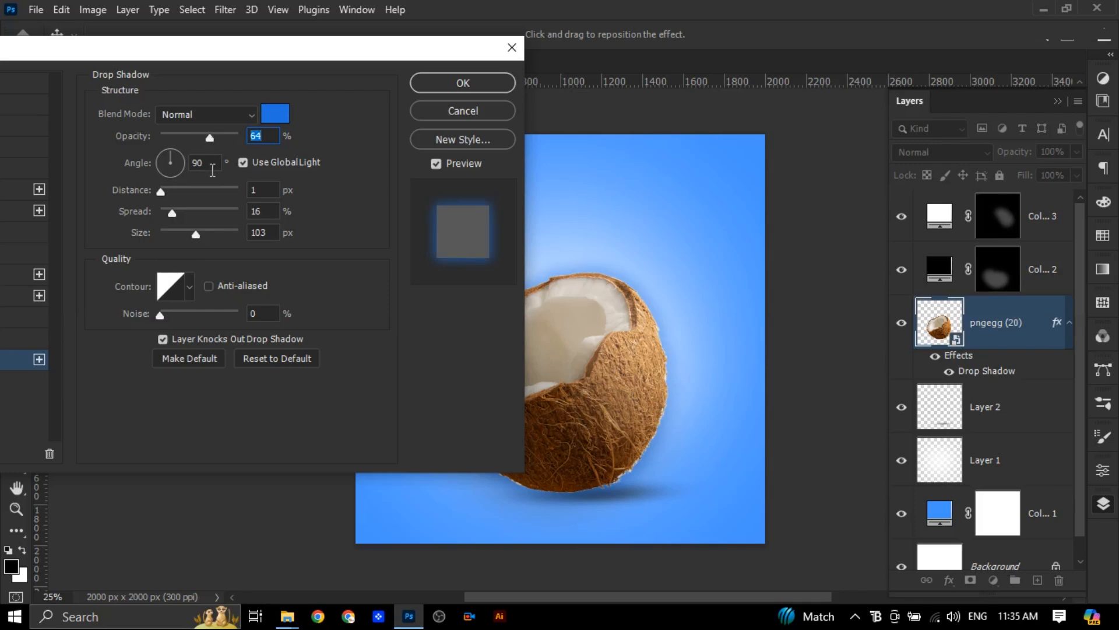
pyautogui.moveTo(211, 236); pyautogui.dragTo(215, 235)
pyautogui.moveTo(173, 187); pyautogui.dragTo(186, 190)
pyautogui.moveTo(210, 138); pyautogui.dragTo(187, 140)
pyautogui.moveTo(172, 213)
pyautogui.mouseDown()
pyautogui.moveTo(189, 212)
pyautogui.moveTo(165, 213)
pyautogui.mouseUp()
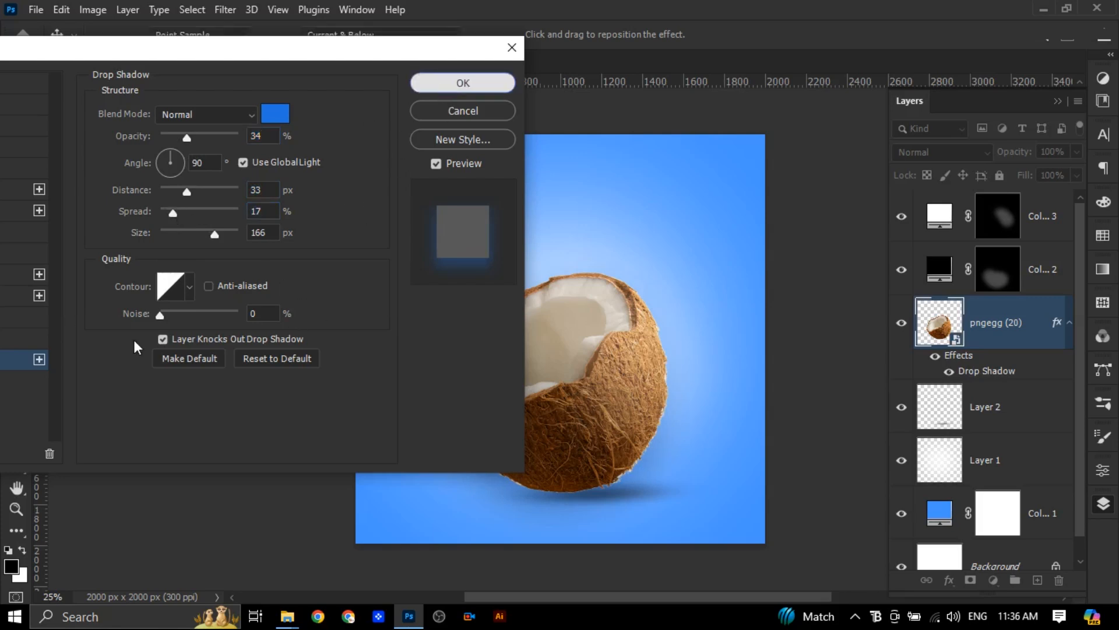
pyautogui.click(461, 85)
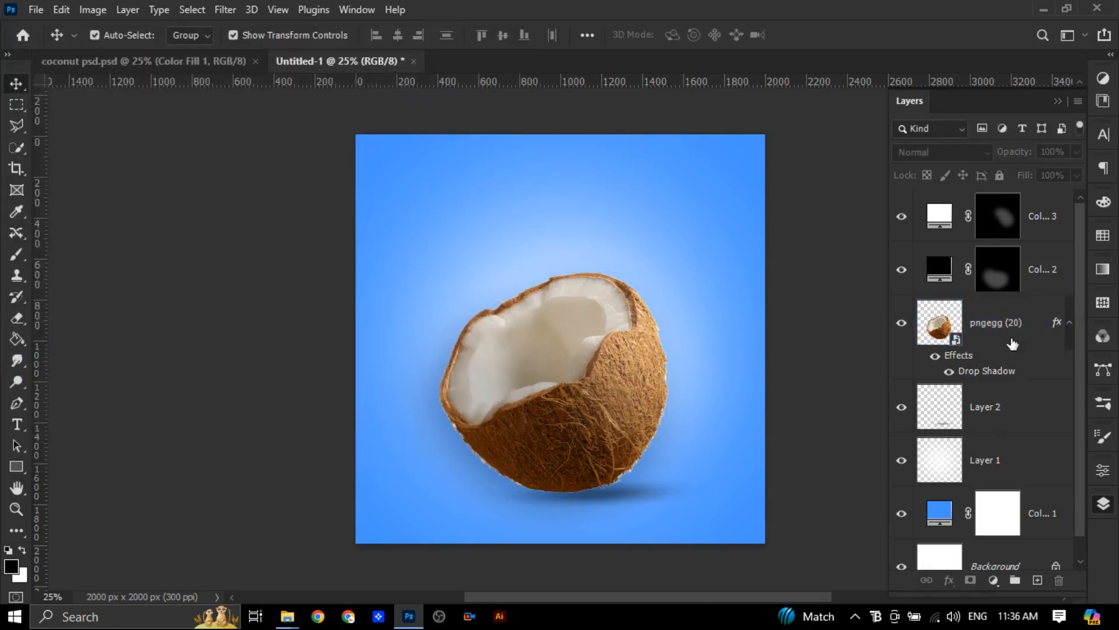
# Darken the coconut's drop shadow colour to 16488b and lower the shadow's opacity
pyautogui.click(998, 373)
pyautogui.doubleClick(999, 373)
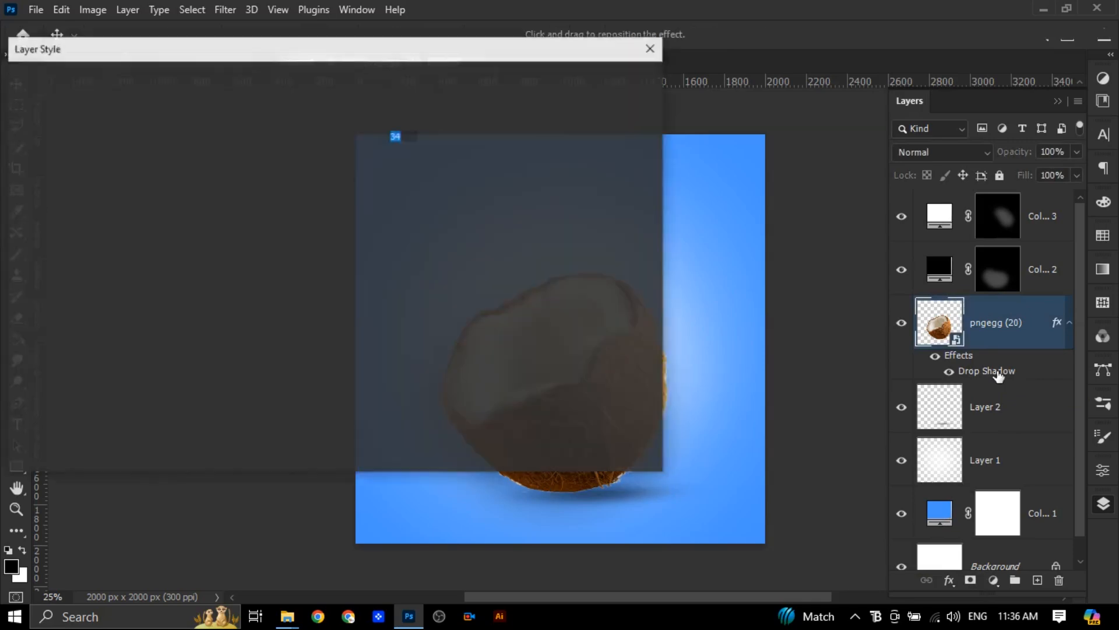
pyautogui.click(419, 116)
pyautogui.moveTo(153, 246); pyautogui.dragTo(191, 261)
pyautogui.click(414, 161)
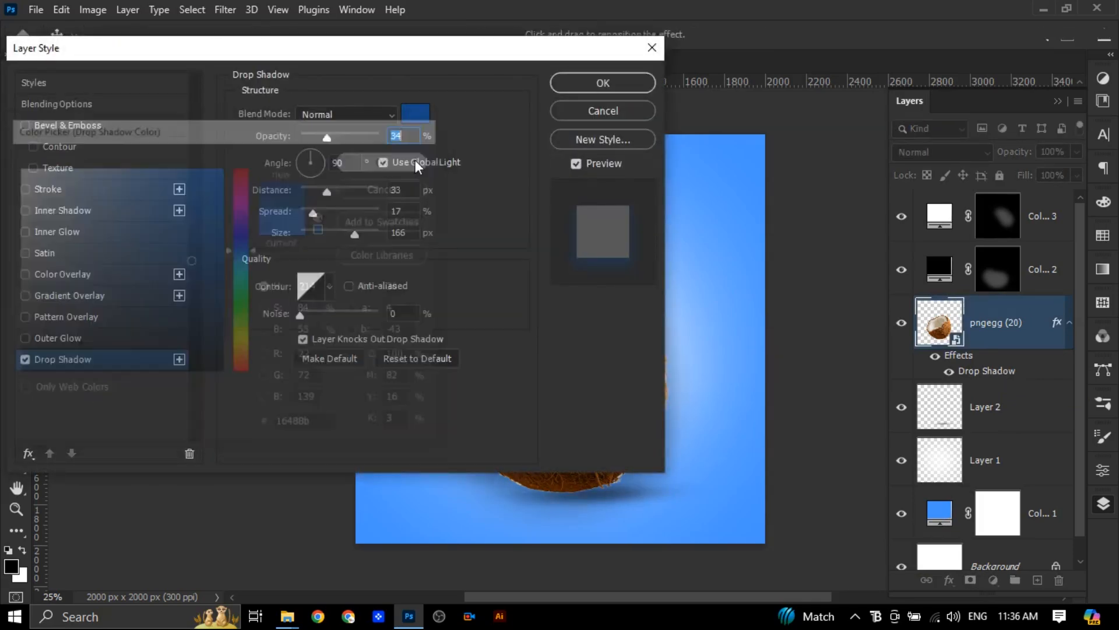
pyautogui.moveTo(489, 49); pyautogui.dragTo(245, 35)
pyautogui.moveTo(500, 370)
pyautogui.mouseDown()
pyautogui.moveTo(519, 366)
pyautogui.moveTo(508, 367)
pyautogui.mouseUp()
pyautogui.moveTo(81, 126); pyautogui.dragTo(61, 130)
pyautogui.click(327, 77)
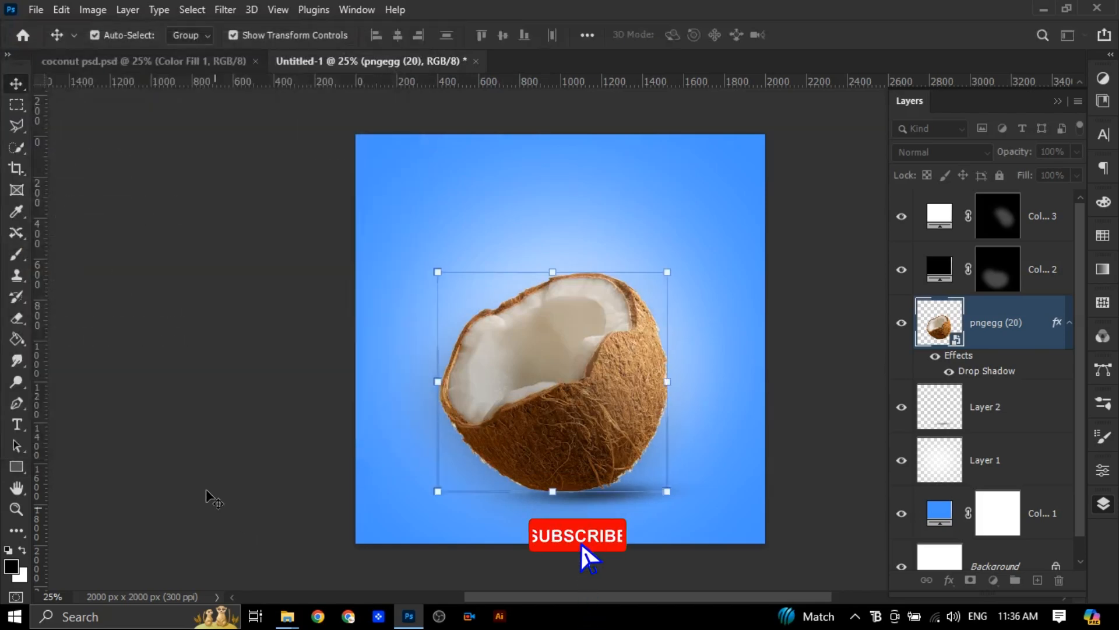
pyautogui.click(211, 494)
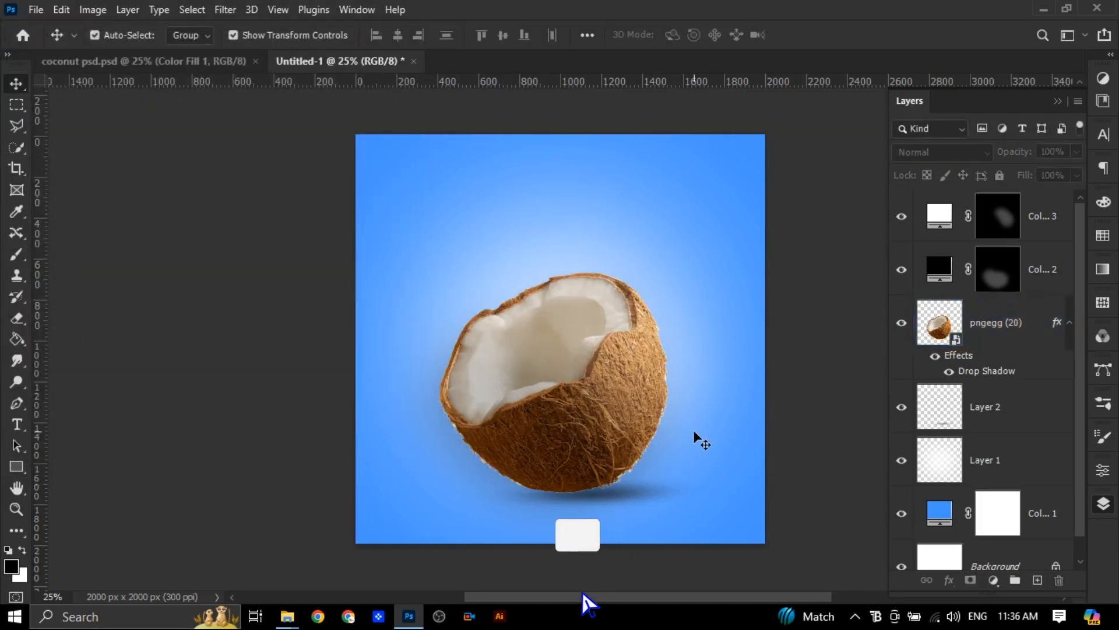
# Duplicate the coconut layer with its drop shadow
pyautogui.click(1007, 332)
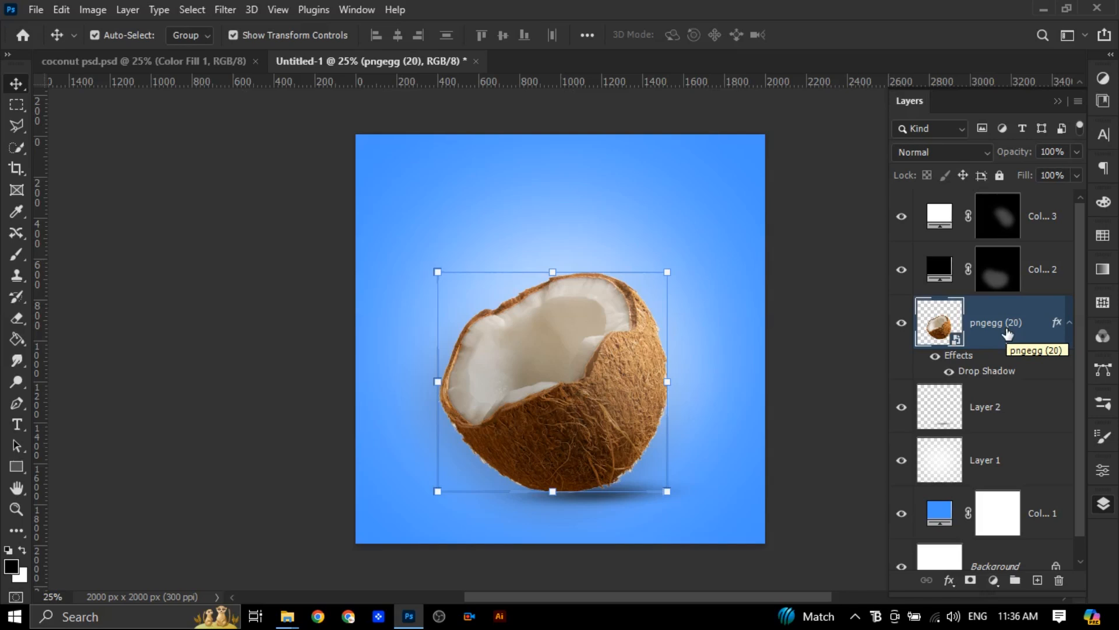
pyautogui.hotkey('ctrl', 'j')
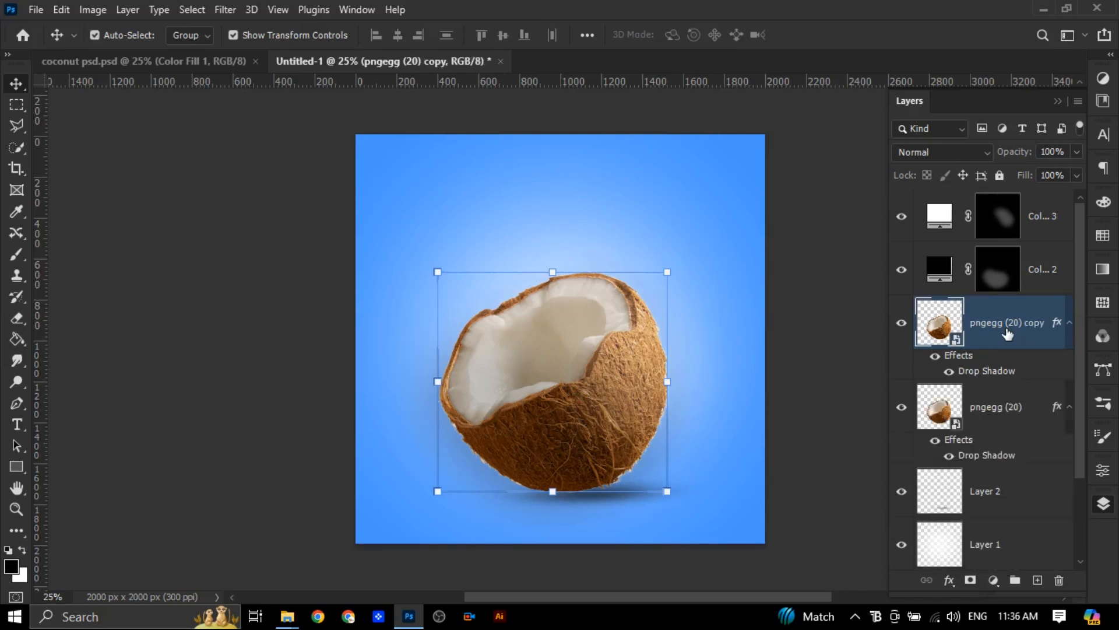
# Trace a closed polygonal lasso selection around the inner edge of the coconut's hollow, excluding the white rim
pyautogui.moveTo(14, 121)
pyautogui.mouseDown()
pyautogui.moveTo(62, 118)
pyautogui.moveTo(96, 138)
pyautogui.mouseUp()
pyautogui.scroll(1, 546, 271)
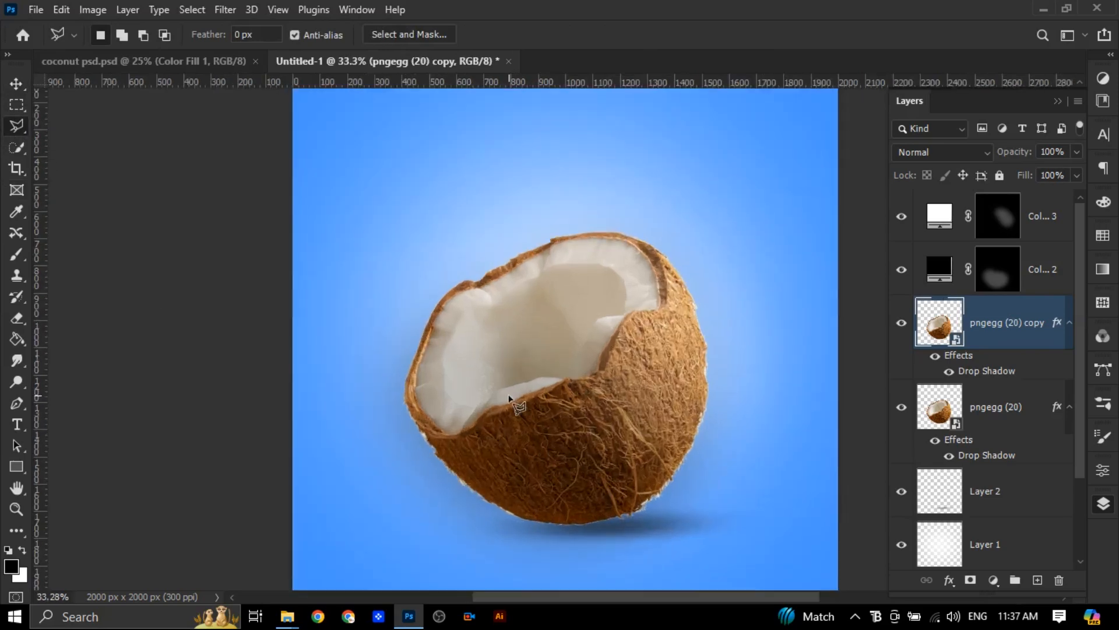
pyautogui.scroll(1, 509, 398)
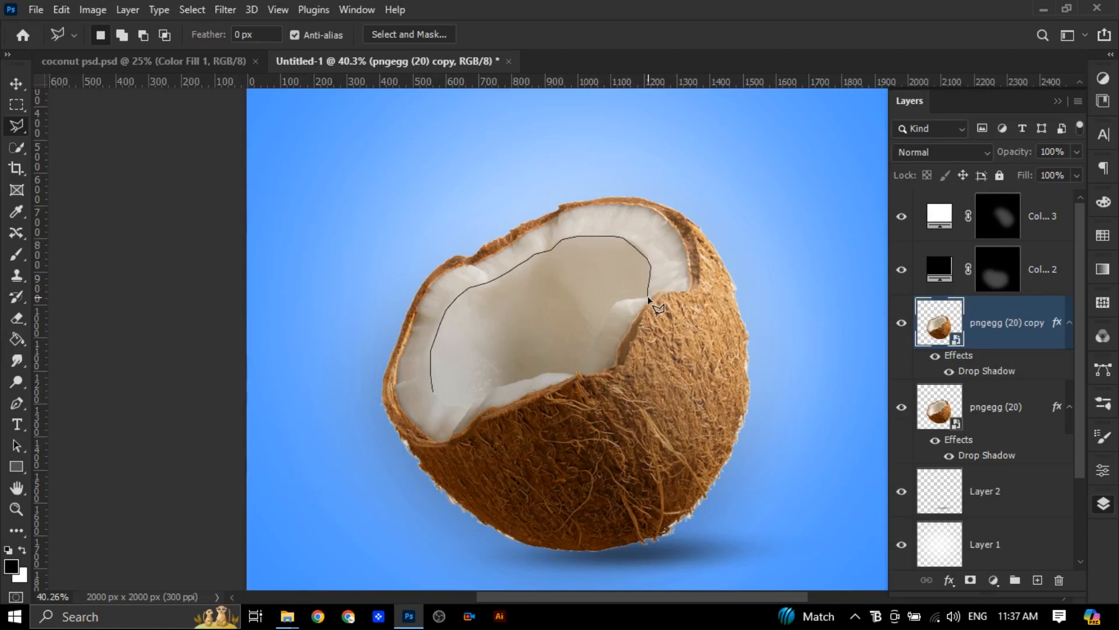
pyautogui.click(605, 323)
pyautogui.click(589, 368)
pyautogui.moveTo(602, 341); pyautogui.dragTo(609, 317)
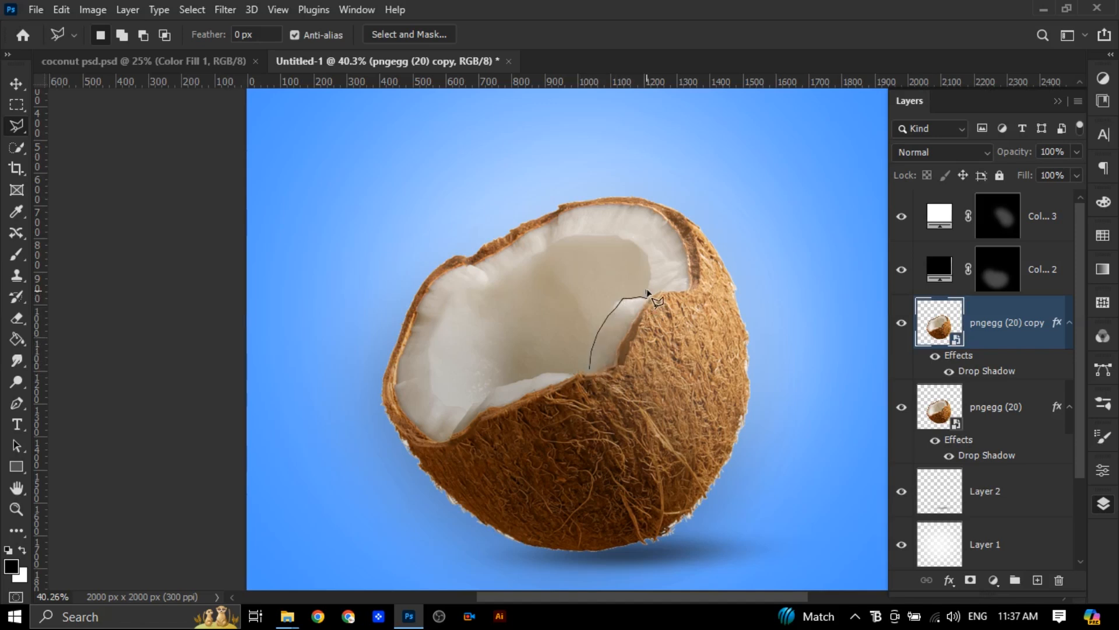
pyautogui.moveTo(569, 239); pyautogui.dragTo(481, 285)
pyautogui.moveTo(439, 328)
pyautogui.mouseDown()
pyautogui.moveTo(427, 379)
pyautogui.moveTo(467, 411)
pyautogui.mouseUp()
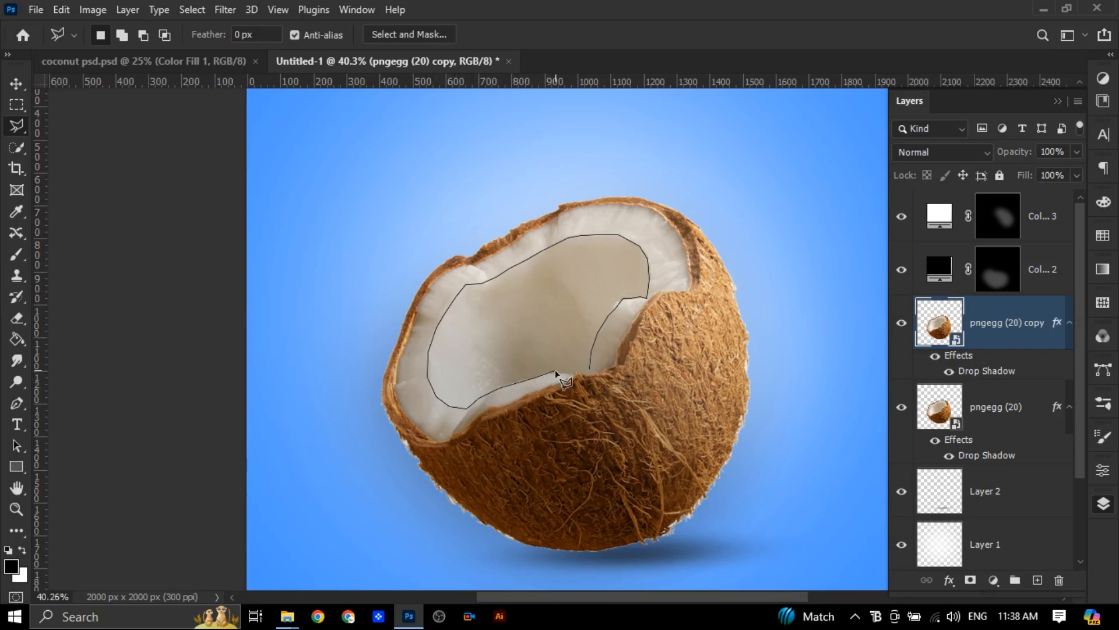
pyautogui.moveTo(588, 373); pyautogui.dragTo(590, 370)
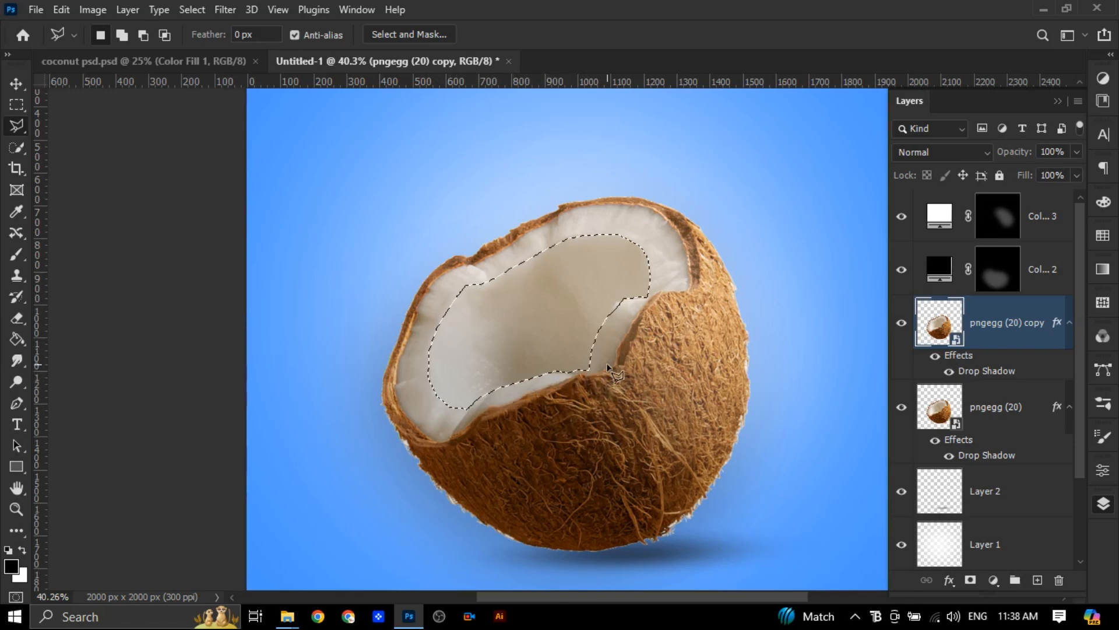
# Copy the selected coconut interior to a new layer and place it above all other layers
pyautogui.hotkey('ctrl', 'j')
pyautogui.moveTo(989, 307); pyautogui.dragTo(991, 202)
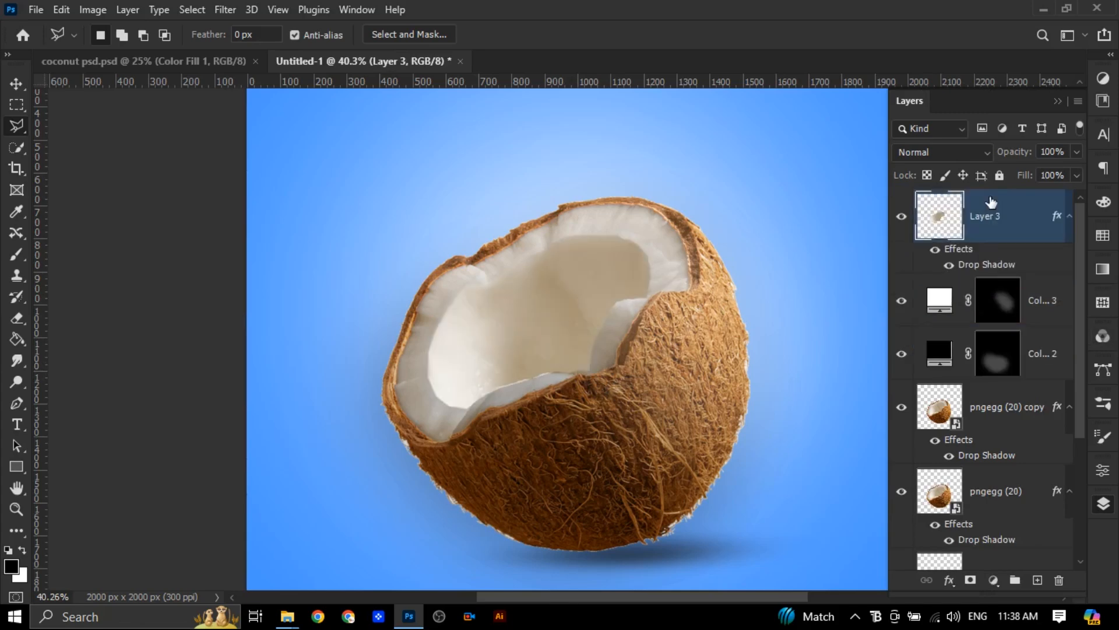
# Place the embedded image 3d-island-with-sea-landscape and scale it down to about 17.86% over the coconut
pyautogui.click(37, 12)
pyautogui.click(97, 347)
pyautogui.click(281, 141)
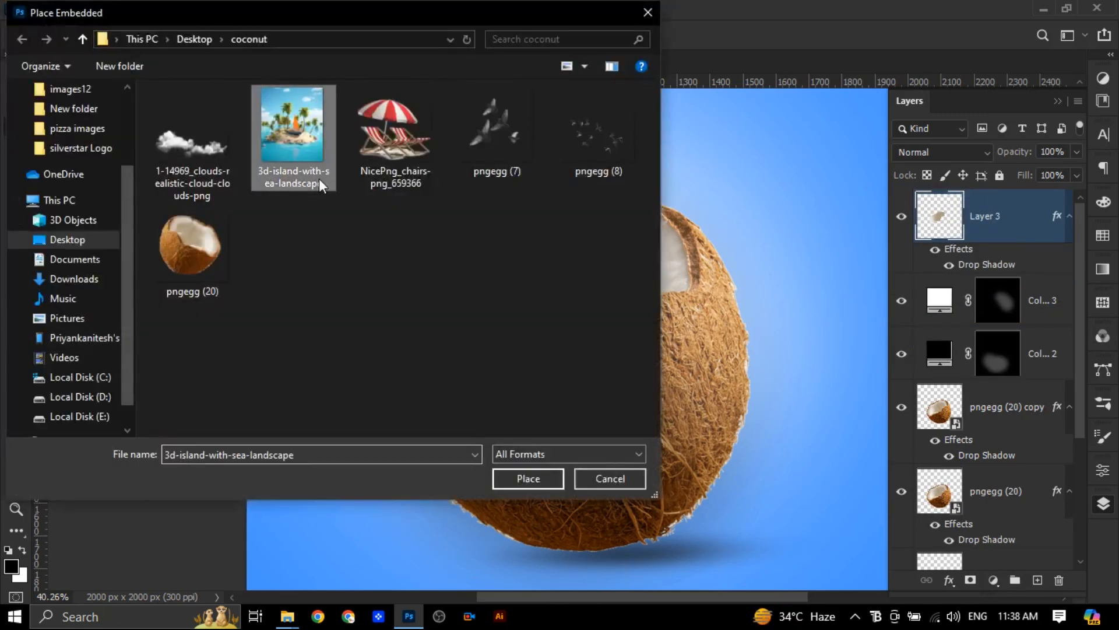
pyautogui.click(525, 479)
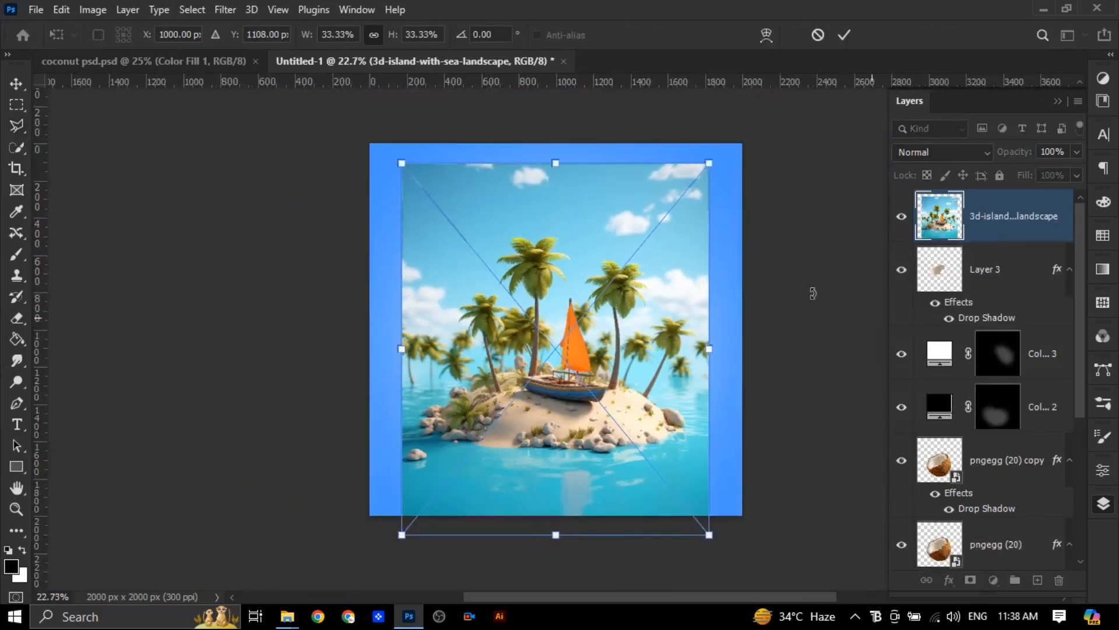
pyautogui.moveTo(433, 192); pyautogui.dragTo(545, 335)
pyautogui.moveTo(670, 443); pyautogui.dragTo(578, 321)
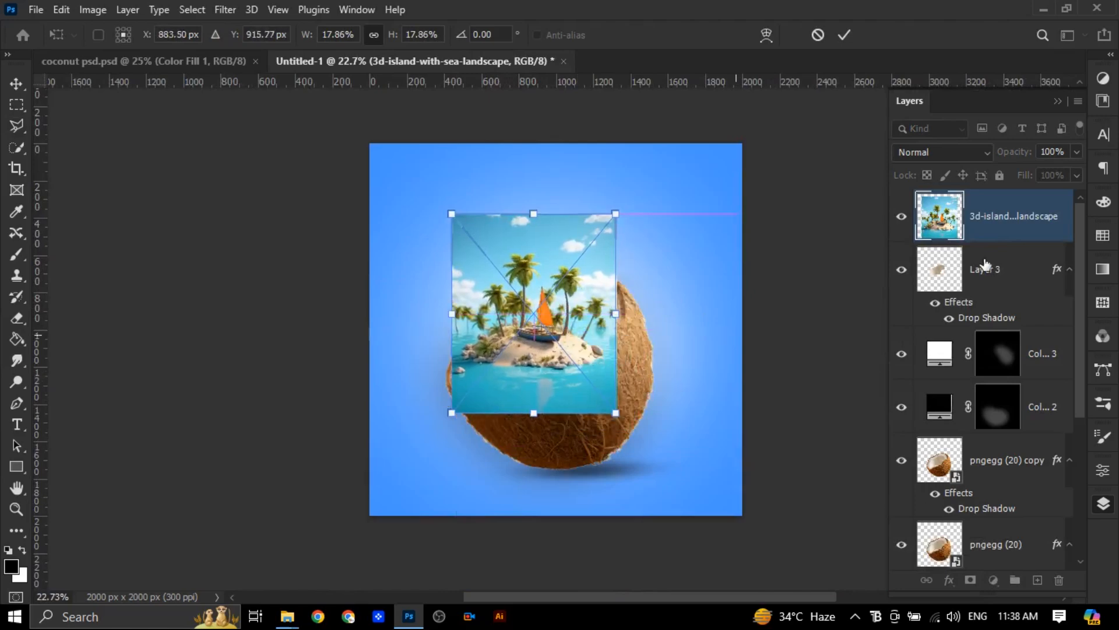
# Lower the island image's opacity to 35% and fit it over the coconut's hollow, rotated about 4.56°
pyautogui.click(1077, 152)
pyautogui.moveTo(1074, 170); pyautogui.dragTo(1027, 172)
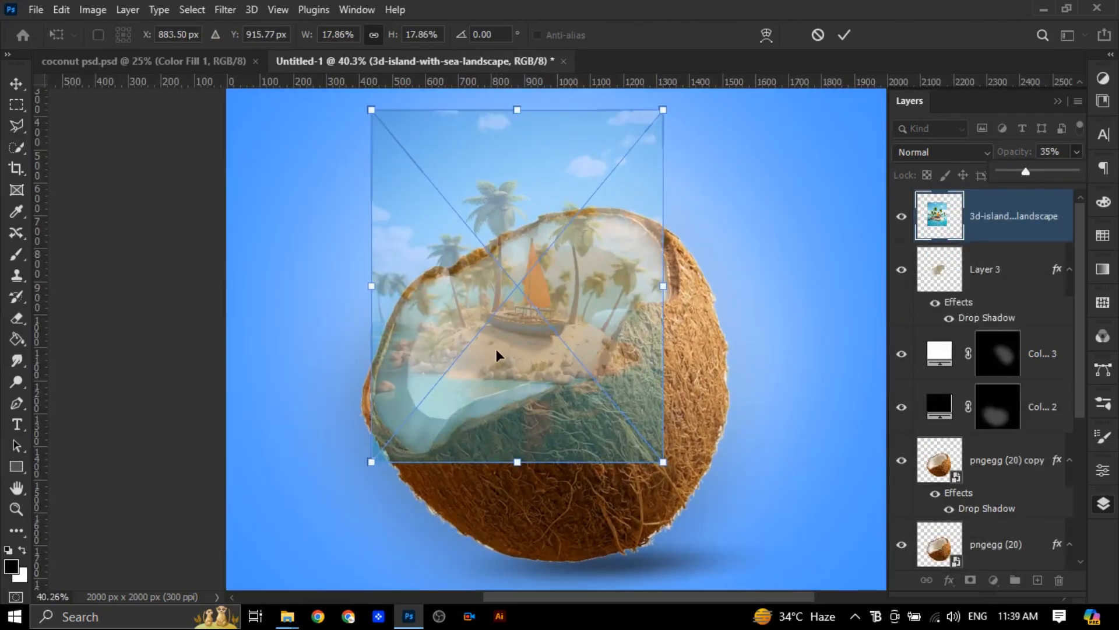
pyautogui.moveTo(496, 349); pyautogui.dragTo(516, 319)
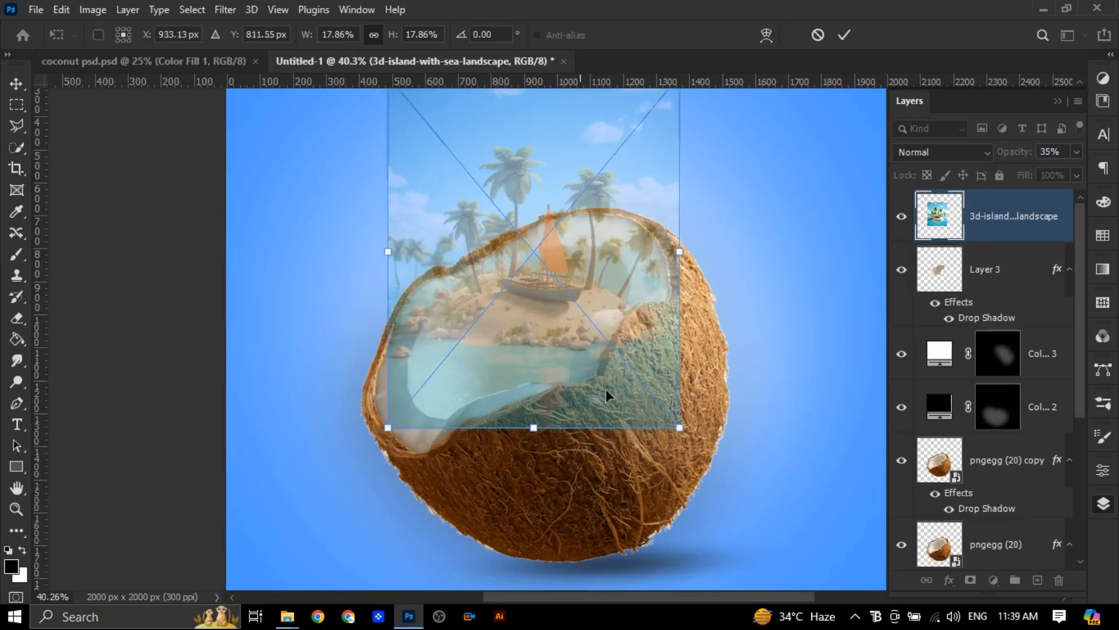
pyautogui.moveTo(731, 451); pyautogui.dragTo(712, 466)
pyautogui.moveTo(608, 271)
pyautogui.mouseDown()
pyautogui.moveTo(620, 263)
pyautogui.moveTo(616, 274)
pyautogui.mouseUp()
pyautogui.click(845, 35)
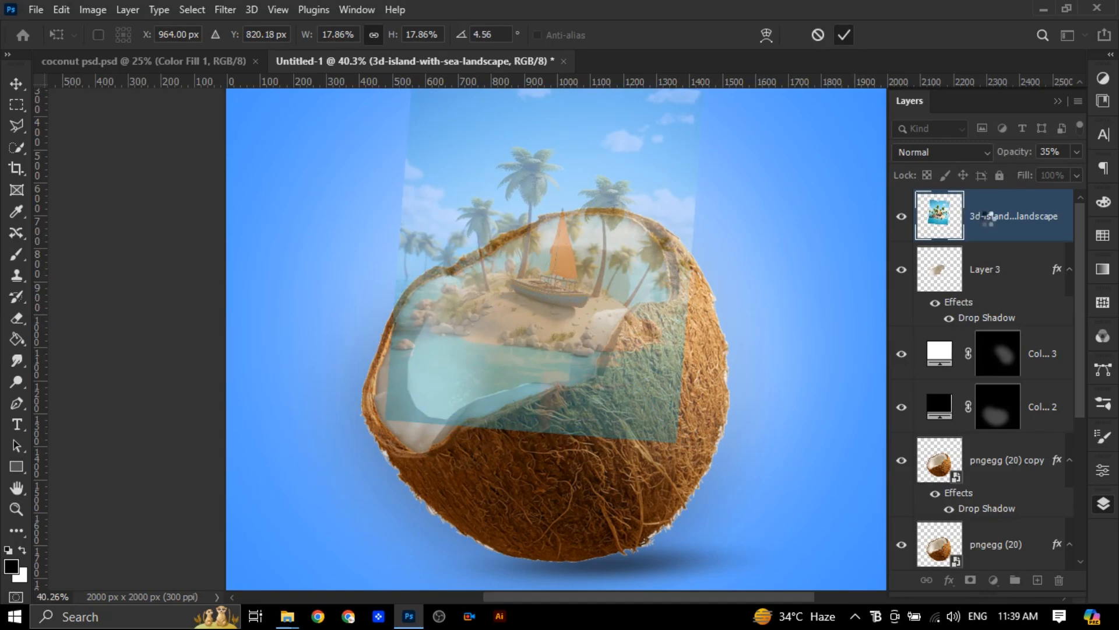
# Duplicate the island landscape layer and hide the copy
pyautogui.press('l')
pyautogui.hotkey('ctrl', 'j')
pyautogui.click(901, 217)
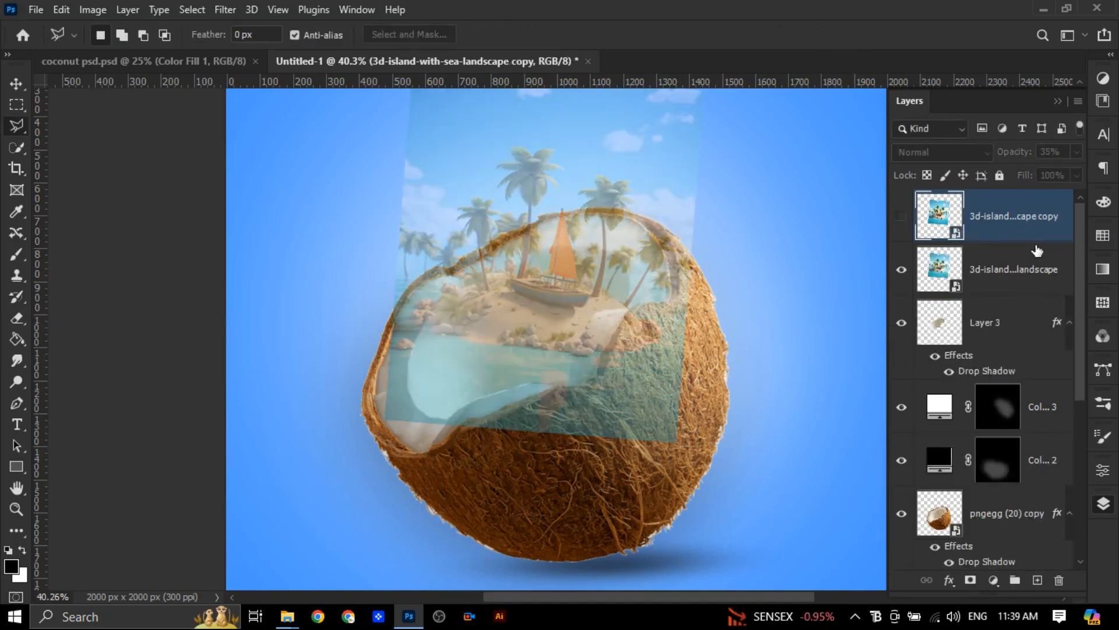
# Clip the original island layer to the coconut interior layer and restore its opacity to 100%
pyautogui.keyDown('alt'); pyautogui.click(1039, 292); pyautogui.keyUp('alt')
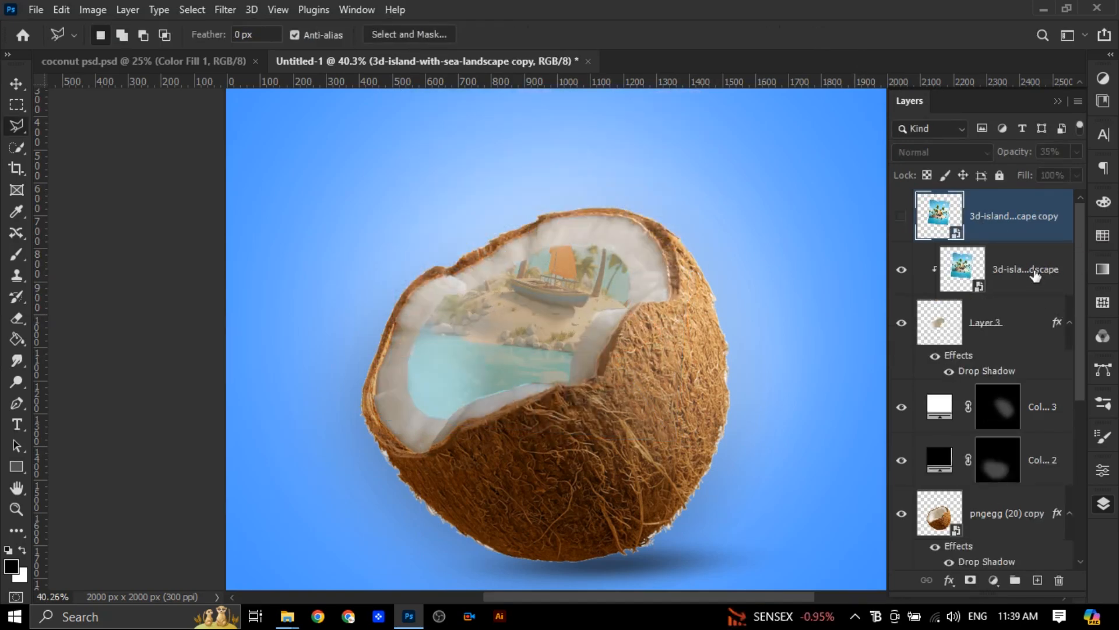
pyautogui.click(1037, 274)
pyautogui.click(1077, 151)
pyautogui.moveTo(1030, 170); pyautogui.dragTo(1091, 178)
# Show the island copy at 100% opacity and mask it to its automatically selected subject
pyautogui.click(1026, 217)
pyautogui.click(902, 216)
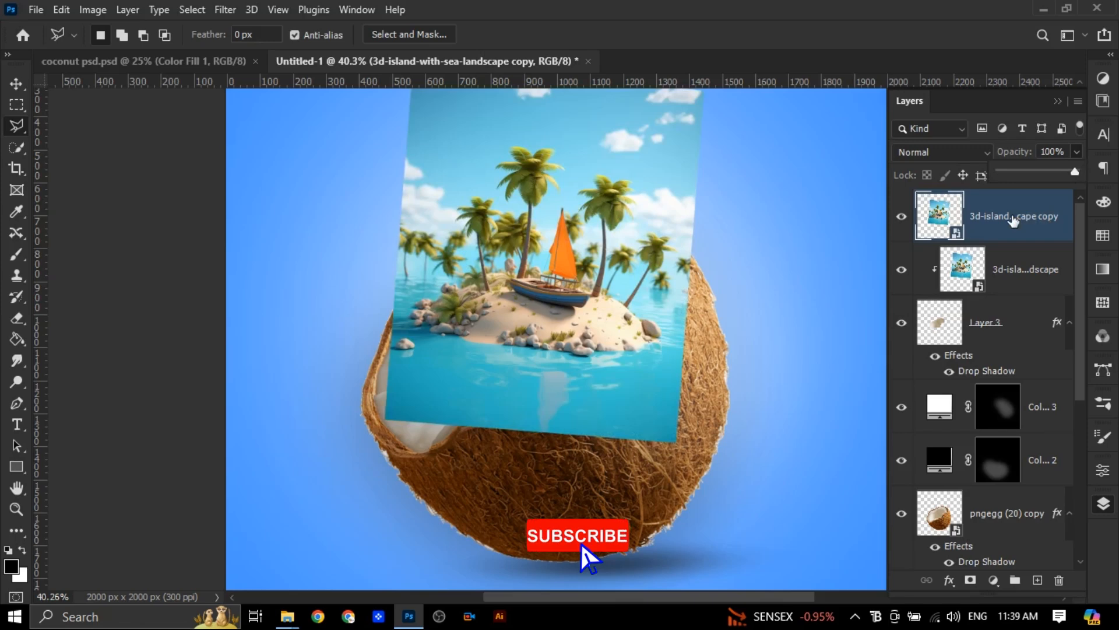
pyautogui.click(192, 9)
pyautogui.click(209, 202)
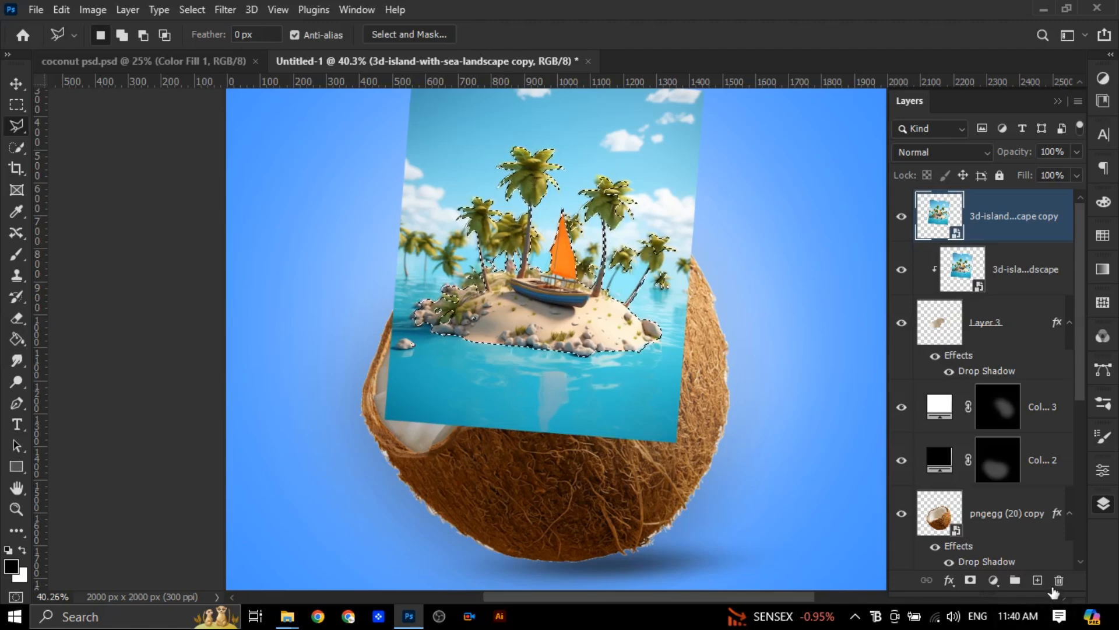
pyautogui.click(971, 581)
pyautogui.keyDown('ctrl'); pyautogui.click(941, 327); pyautogui.keyUp('ctrl')
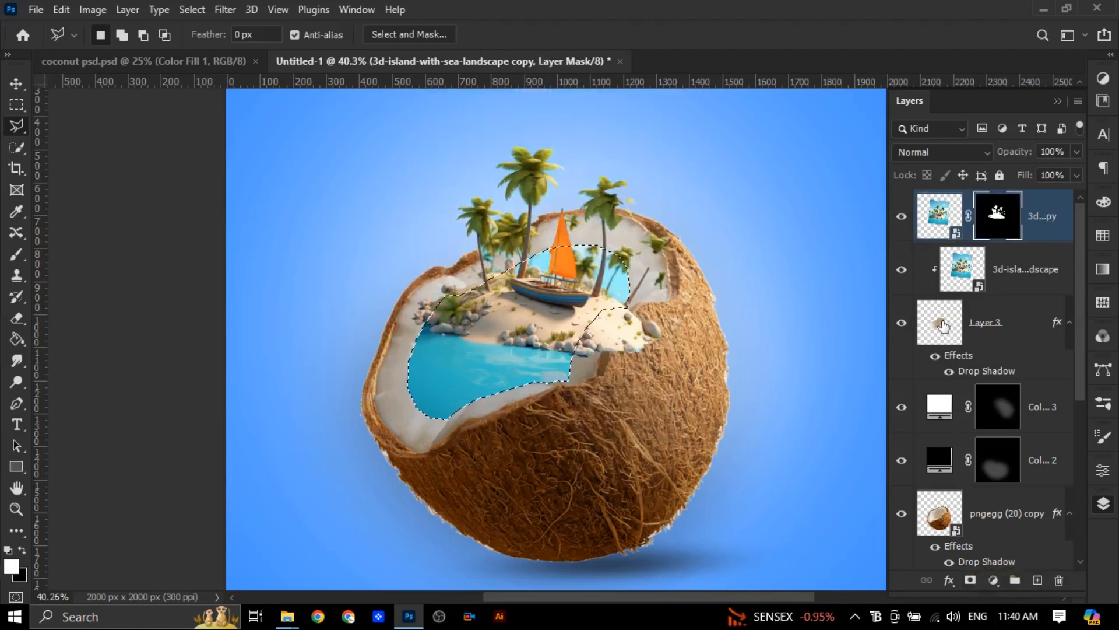
pyautogui.click(17, 319)
pyautogui.press(']')
pyautogui.press(']')
pyautogui.press(']')
pyautogui.press(']')
pyautogui.press(']')
pyautogui.press(']')
pyautogui.press(']')
pyautogui.press(']')
pyautogui.press(']')
pyautogui.press(']')
pyautogui.press(']')
pyautogui.press(']')
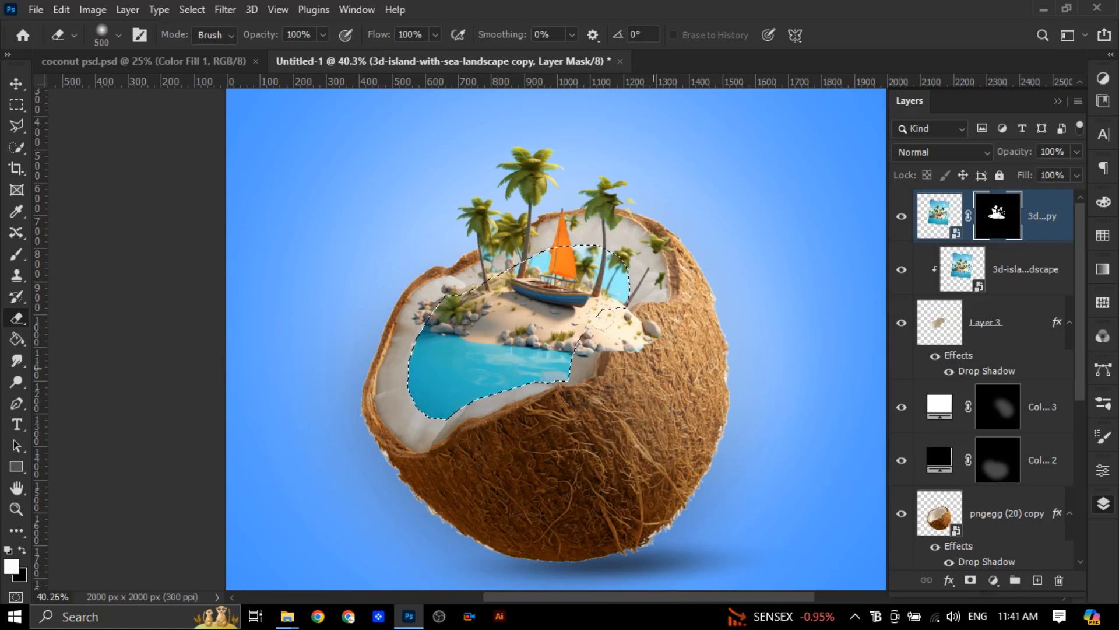
pyautogui.press('x')
pyautogui.press('v')
pyautogui.press('e')
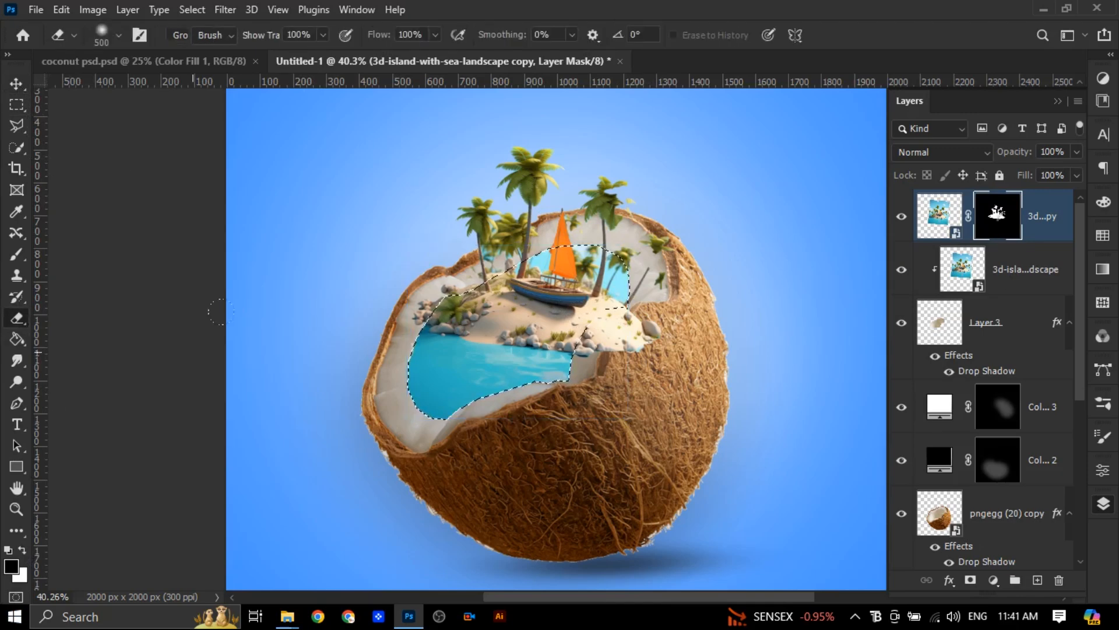
pyautogui.click(21, 87)
pyautogui.hotkey('ctrl', 'd')
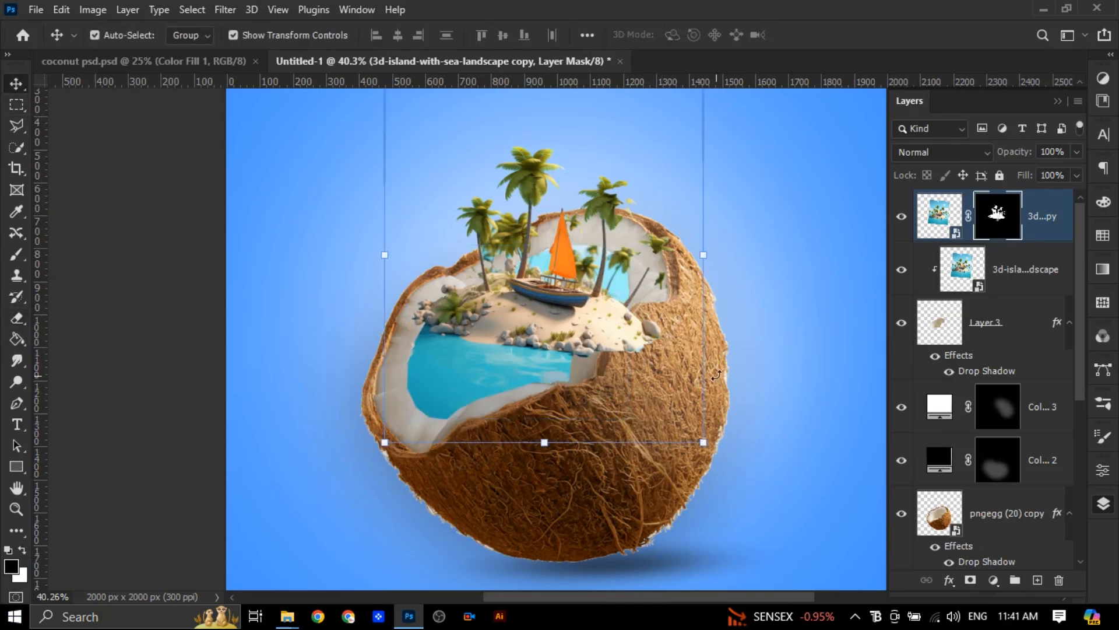
# Erase the sand and rocks overlapping the coconut's front rim and shell on the island copy's mask, using a smaller soft Eraser
pyautogui.scroll(5, 713, 390)
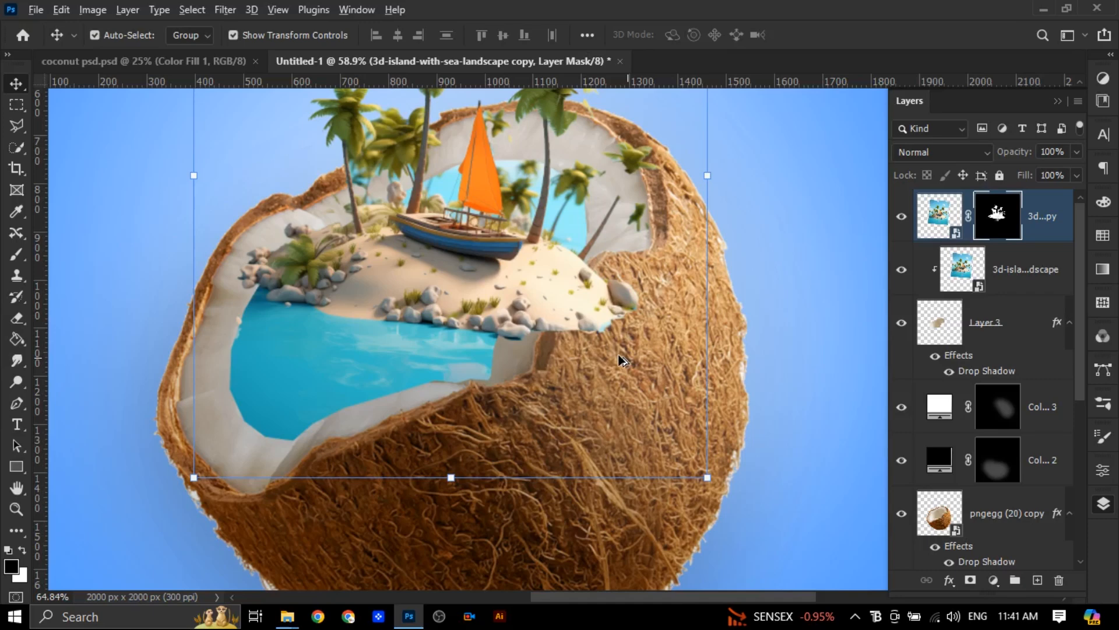
pyautogui.click(998, 266)
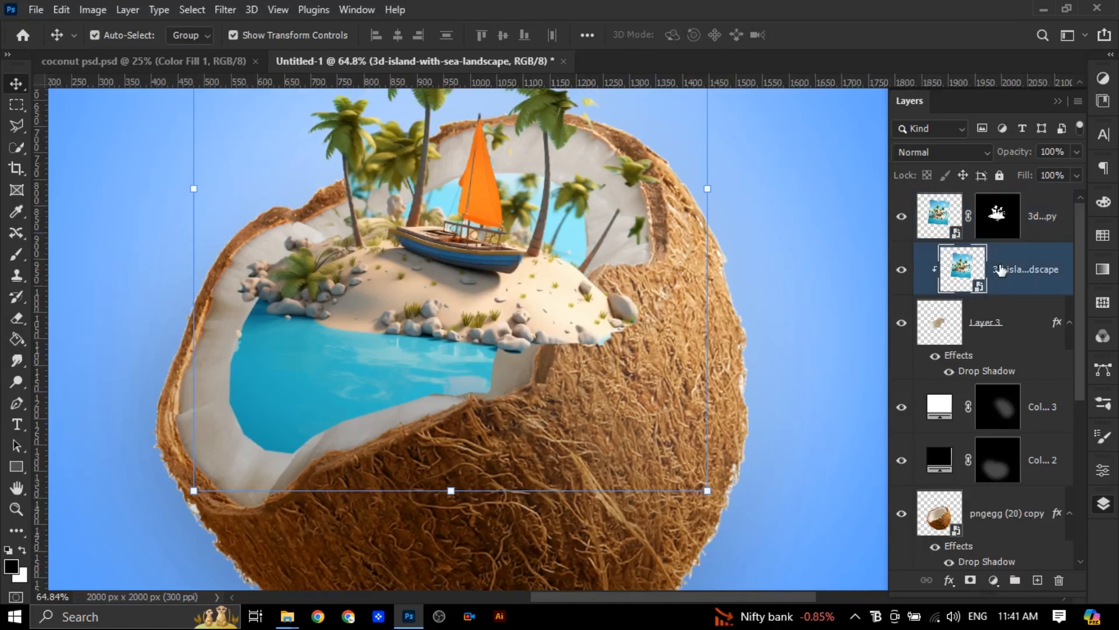
pyautogui.click(997, 232)
pyautogui.click(17, 319)
pyautogui.click(657, 382)
pyautogui.hotkey('ctrl', 'z')
pyautogui.press('x')
pyautogui.press('[')
pyautogui.press('[')
pyautogui.press('[')
pyautogui.moveTo(608, 388)
pyautogui.mouseDown()
pyautogui.moveTo(600, 364)
pyautogui.moveTo(634, 320)
pyautogui.moveTo(623, 349)
pyautogui.mouseUp()
pyautogui.moveTo(561, 326); pyautogui.dragTo(517, 323)
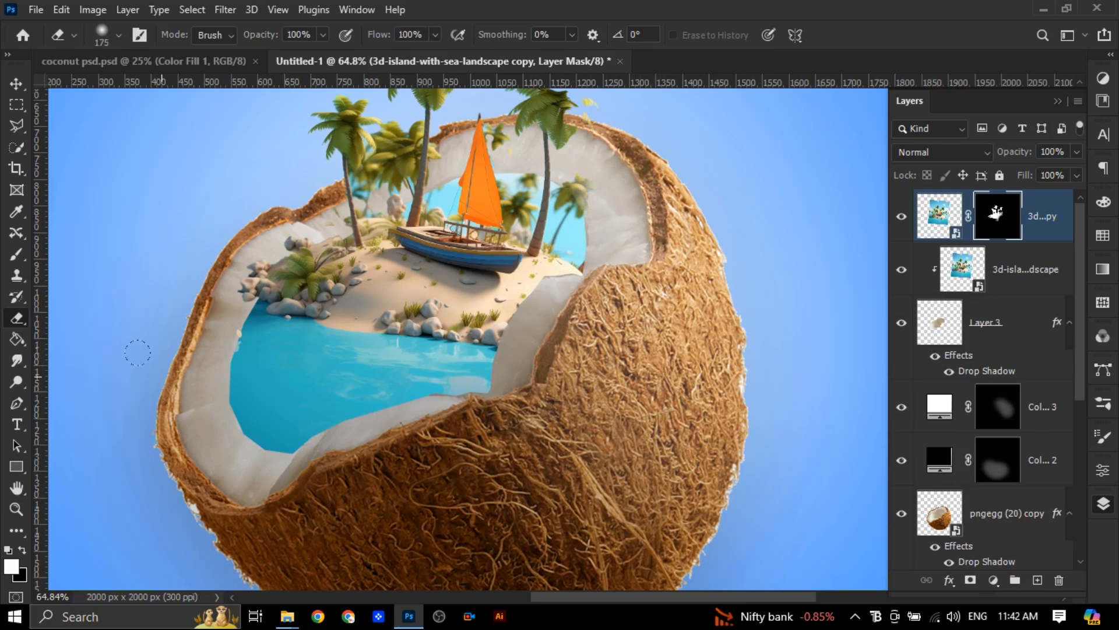
# Erase leftover greenery beside the two left palms and next to the sail on the island copy's mask
pyautogui.scroll(5, 270, 222)
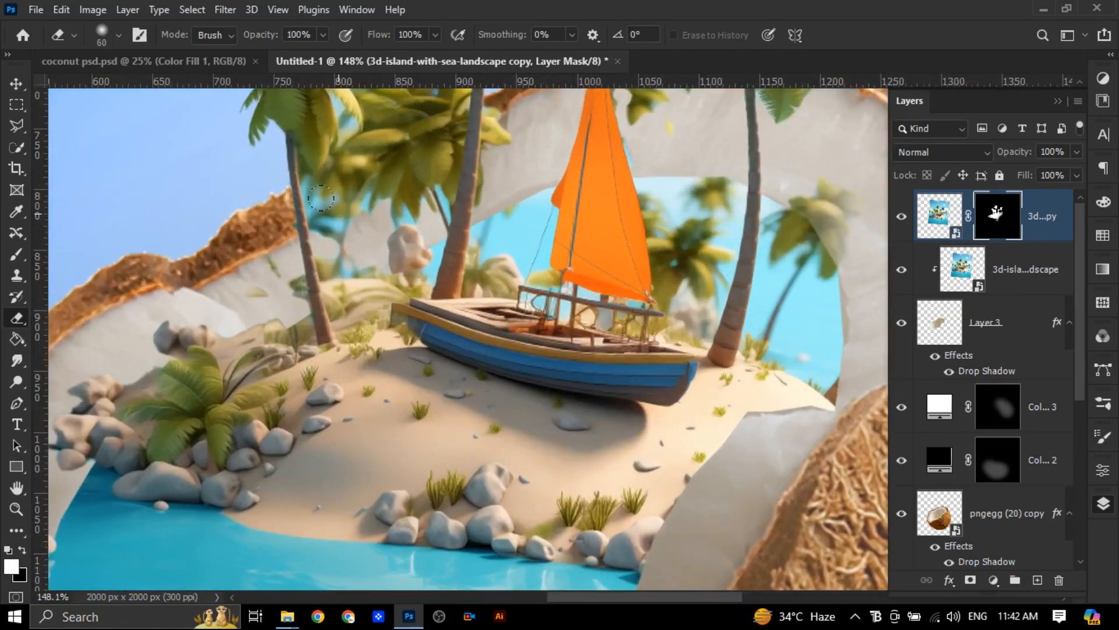
pyautogui.moveTo(321, 199)
pyautogui.mouseDown()
pyautogui.moveTo(309, 181)
pyautogui.moveTo(338, 262)
pyautogui.moveTo(367, 194)
pyautogui.moveTo(431, 192)
pyautogui.moveTo(364, 184)
pyautogui.moveTo(344, 237)
pyautogui.mouseUp()
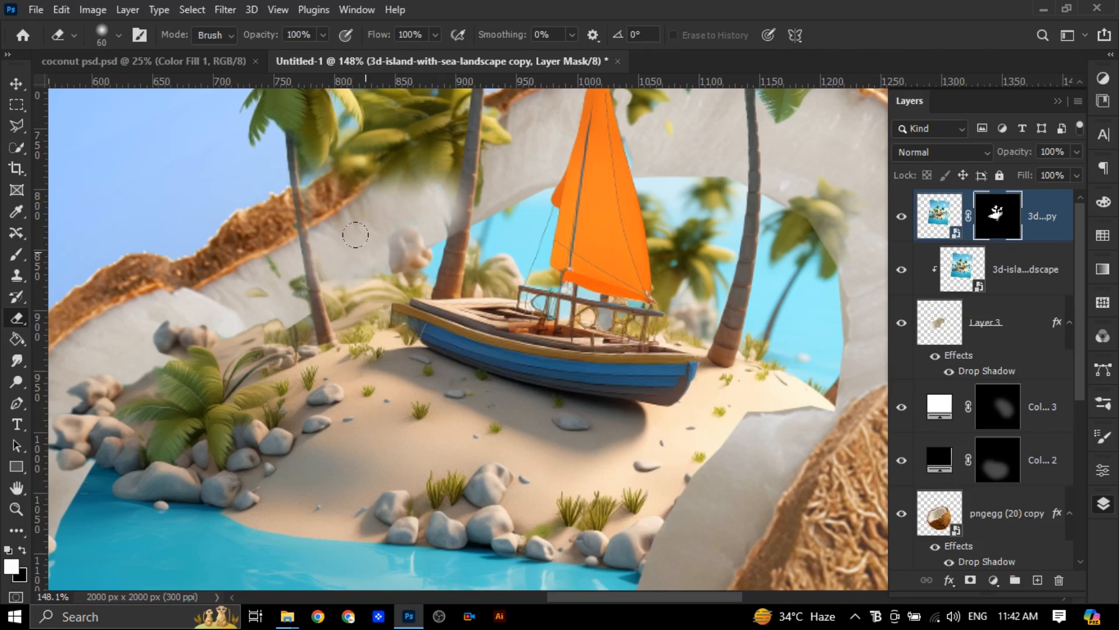
pyautogui.scroll(3, 344, 237)
pyautogui.moveTo(606, 186)
pyautogui.mouseDown()
pyautogui.moveTo(627, 248)
pyautogui.moveTo(670, 221)
pyautogui.moveTo(694, 195)
pyautogui.mouseUp()
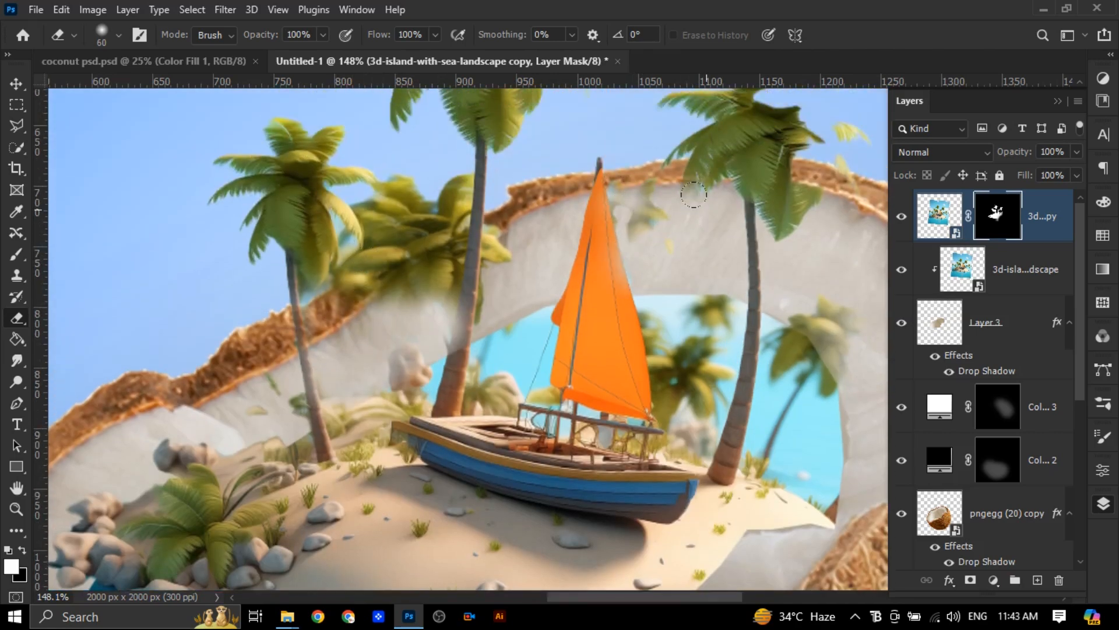
# Trim the upper and outer fronds of the right-hand palm on the island copy's mask with a 50 px soft Eraser
pyautogui.press('[')
pyautogui.scroll(3, 804, 243)
pyautogui.scroll(-2, 799, 323)
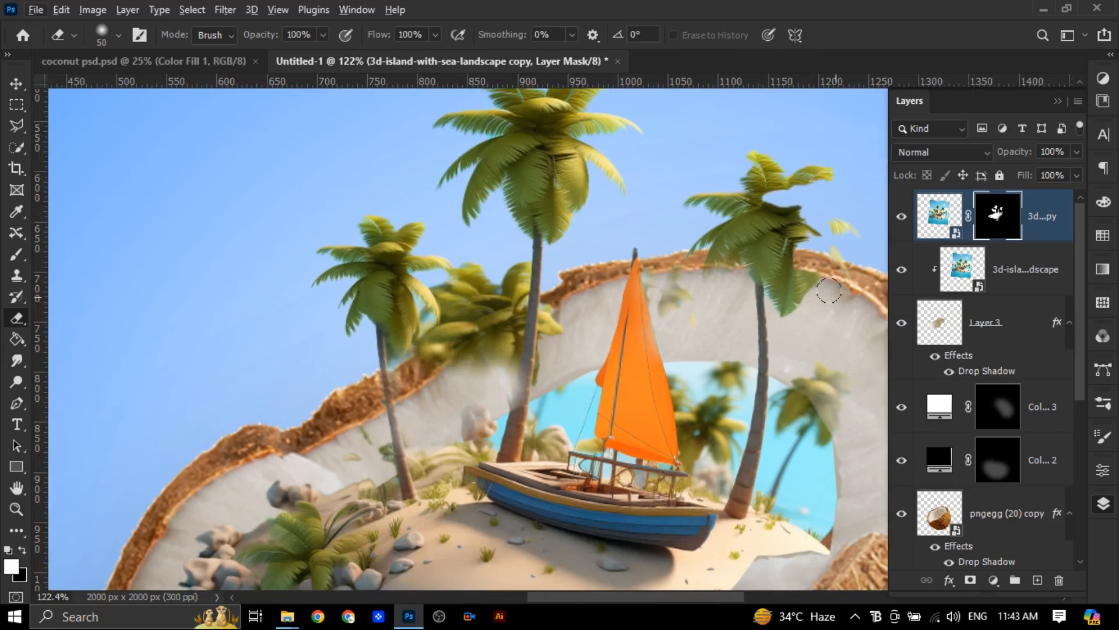
pyautogui.moveTo(779, 167)
pyautogui.mouseDown()
pyautogui.moveTo(710, 165)
pyautogui.moveTo(792, 175)
pyautogui.moveTo(758, 175)
pyautogui.mouseUp()
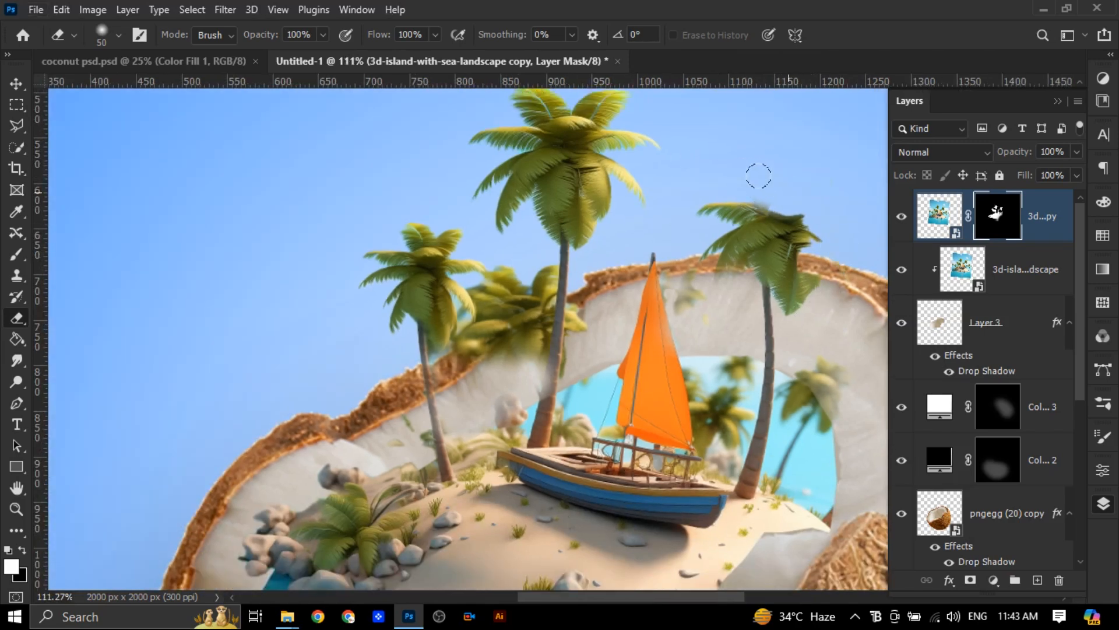
pyautogui.moveTo(830, 221); pyautogui.dragTo(824, 293)
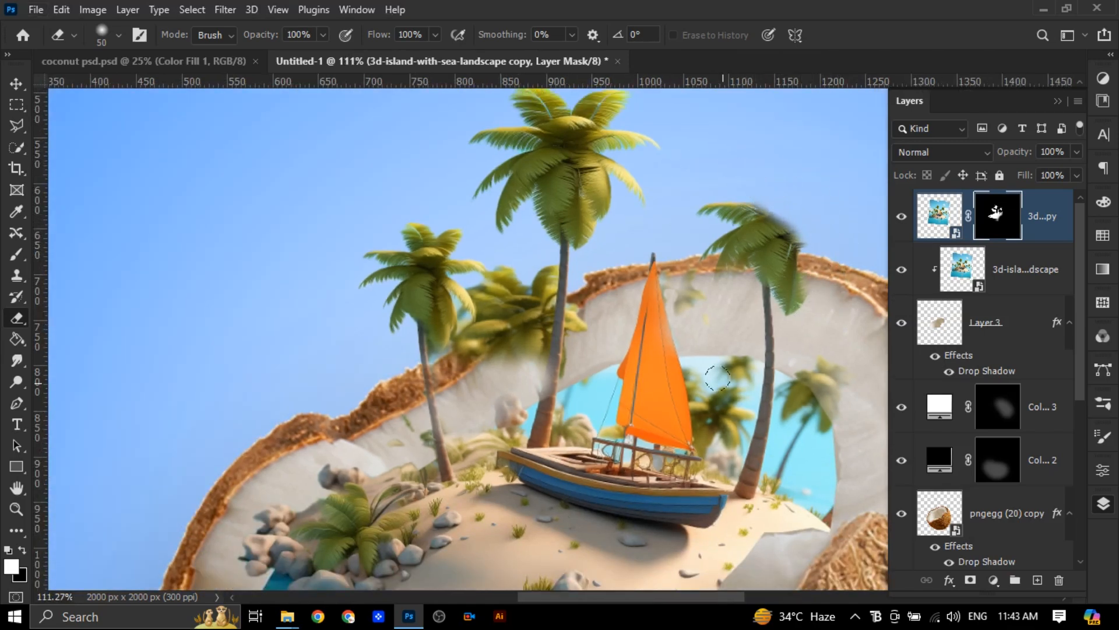
pyautogui.scroll(-4, 687, 427)
pyautogui.scroll(-1, 688, 428)
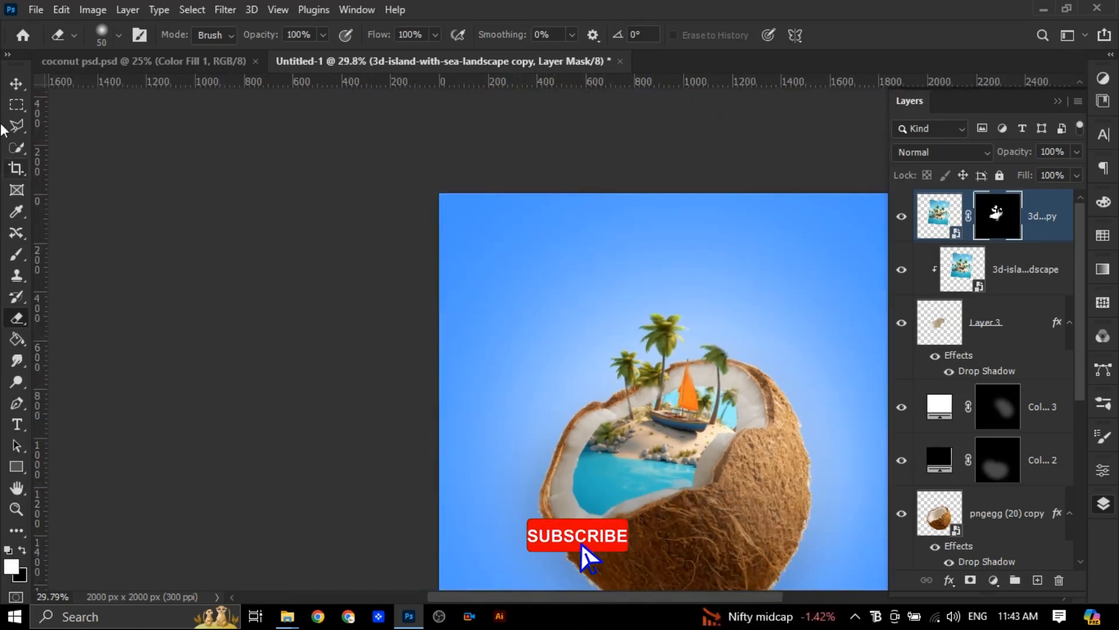
pyautogui.click(250, 367)
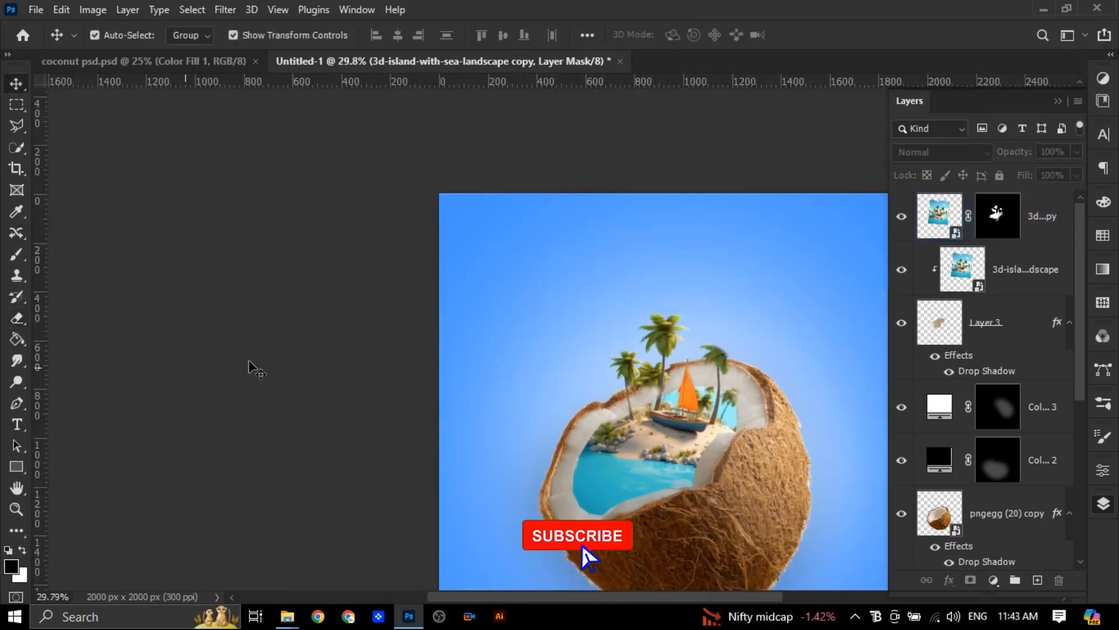
# Give the clipped island layer an Inner Shadow layer style and leave its Inner Glow turned off
pyautogui.click(901, 270)
pyautogui.click(901, 269)
pyautogui.click(973, 279)
pyautogui.click(949, 580)
pyautogui.click(975, 424)
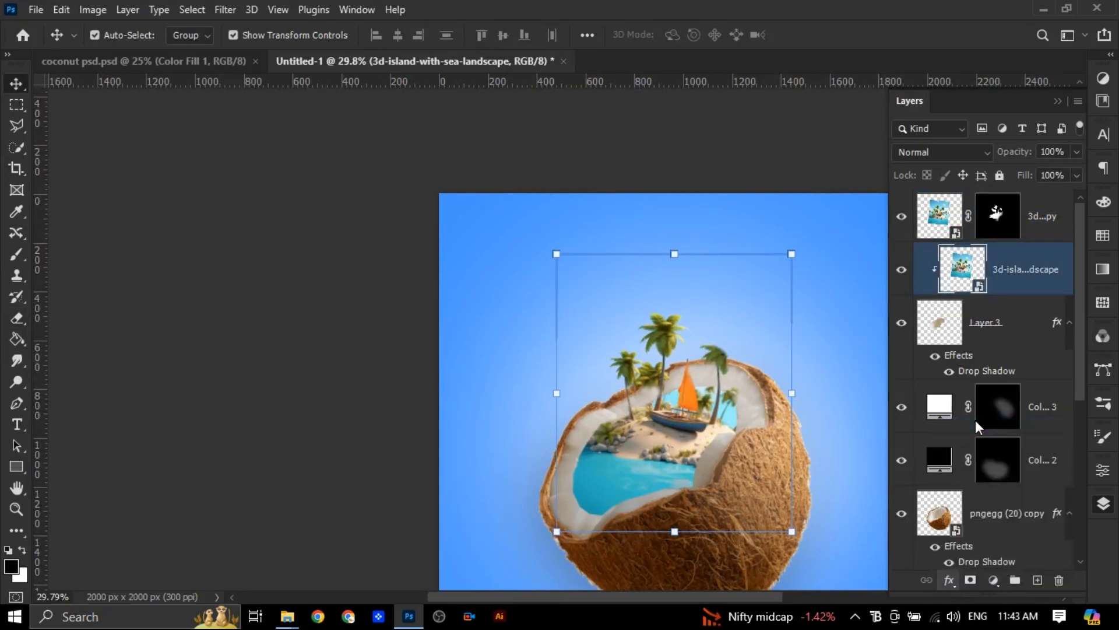
pyautogui.click(26, 219)
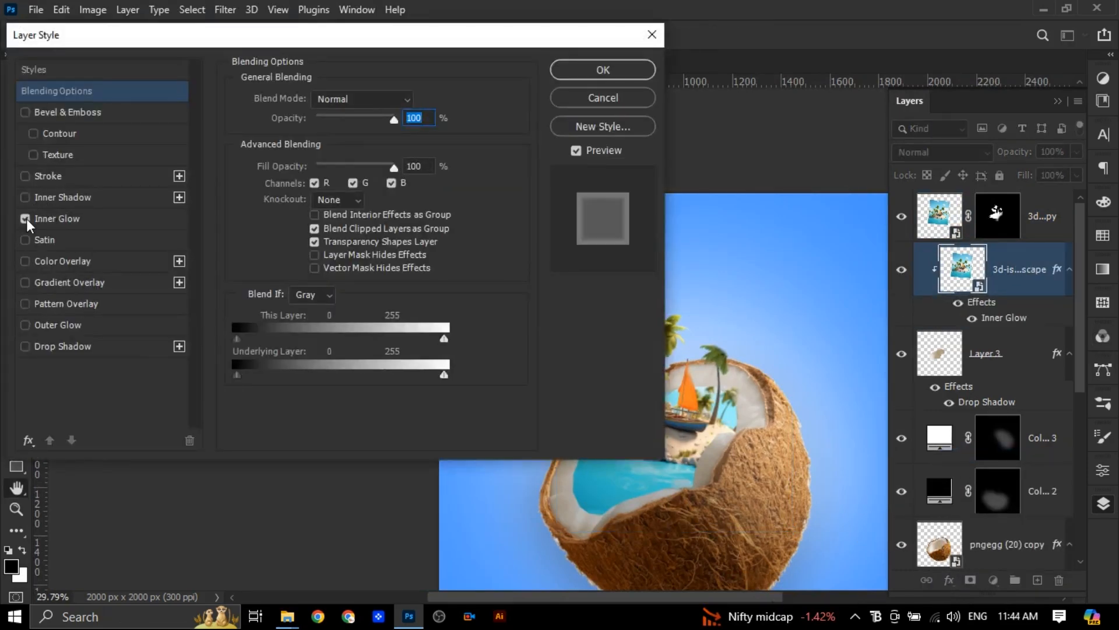
pyautogui.click(46, 221)
pyautogui.click(29, 195)
pyautogui.click(24, 219)
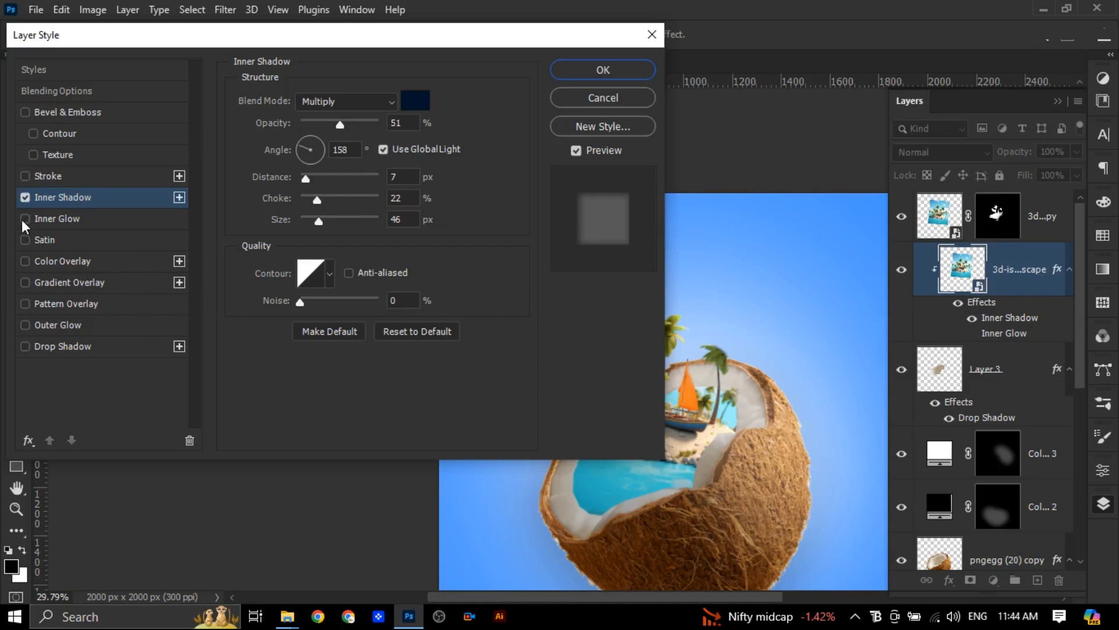
# Set the island's inner shadow to about 63% opacity, -138° angle, 23 px distance, 20% choke and 122 px size, and apply it
pyautogui.moveTo(339, 125); pyautogui.dragTo(357, 122)
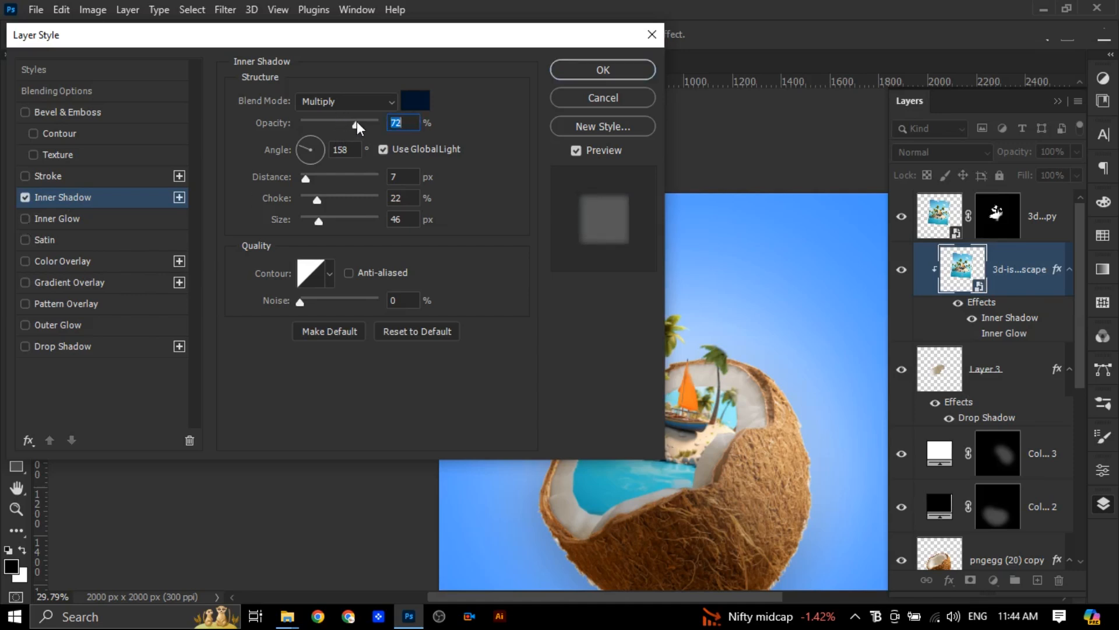
pyautogui.moveTo(307, 177)
pyautogui.mouseDown()
pyautogui.moveTo(320, 177)
pyautogui.moveTo(311, 177)
pyautogui.moveTo(319, 155)
pyautogui.moveTo(301, 158)
pyautogui.mouseUp()
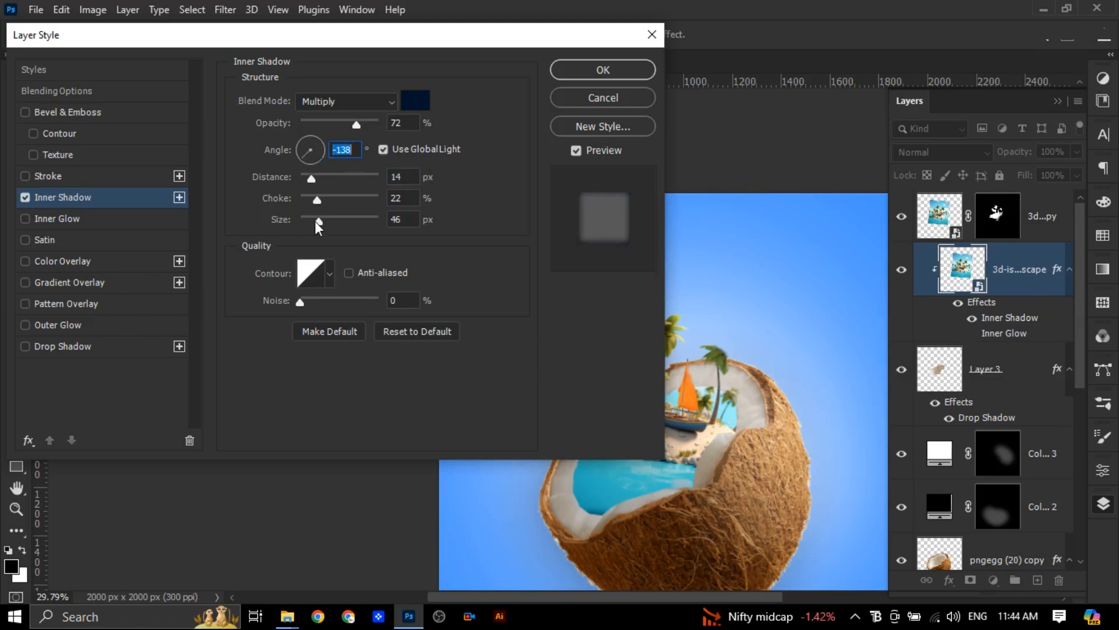
pyautogui.moveTo(319, 220); pyautogui.dragTo(319, 185)
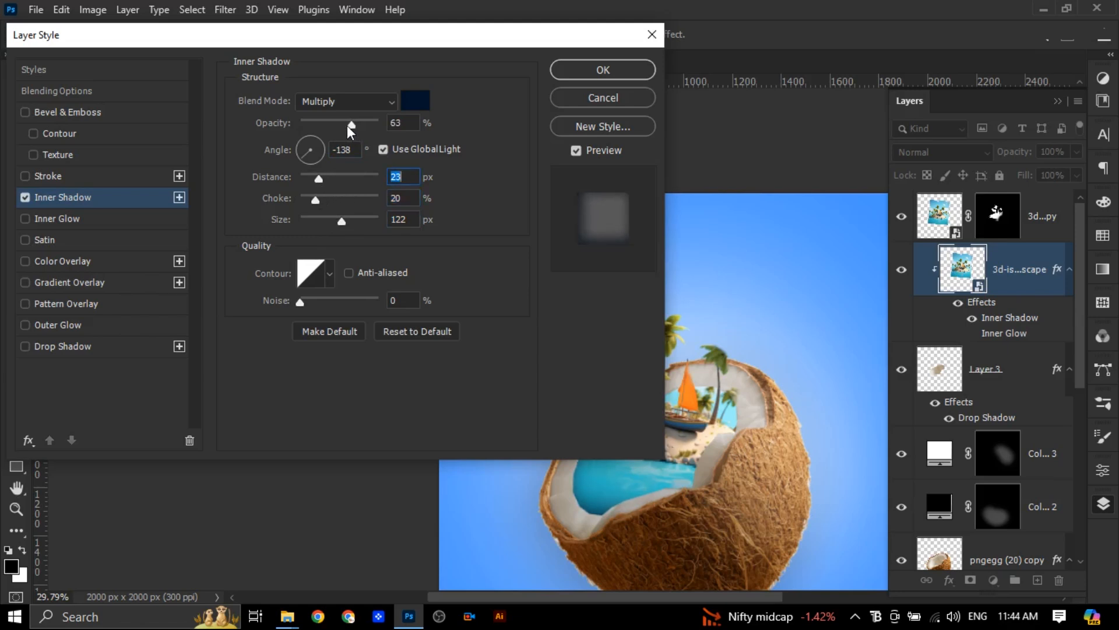
pyautogui.click(603, 70)
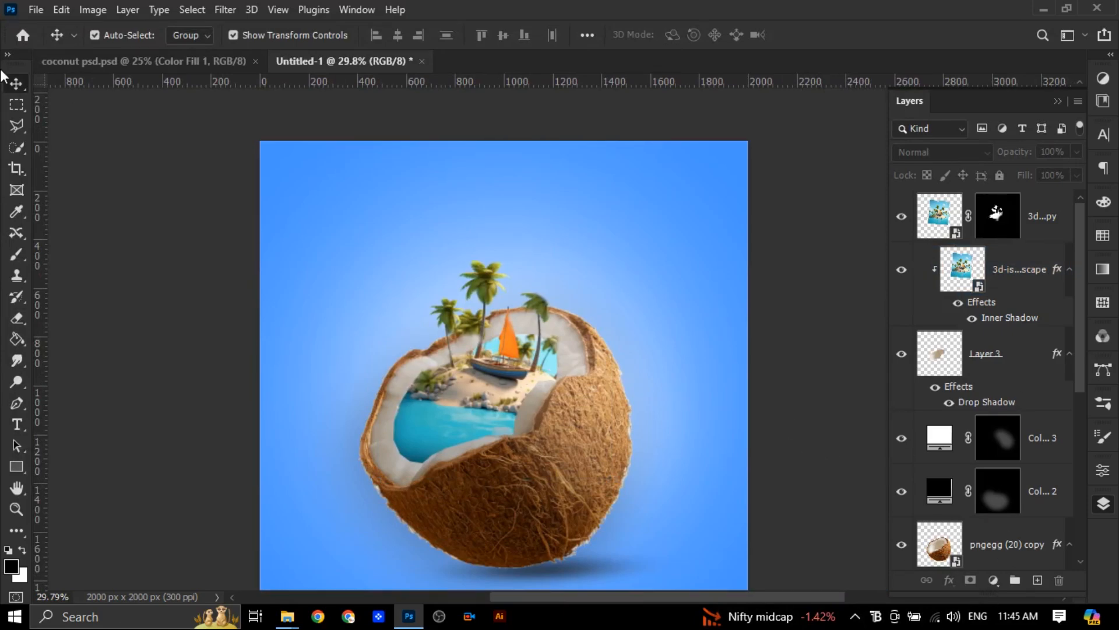
# Place the embedded image NicePng_chairs-png_659366 at 8.25% scale on the sand in front of the boat's left end
pyautogui.click(61, 9)
pyautogui.click(37, 9)
pyautogui.click(58, 348)
pyautogui.click(364, 169)
pyautogui.click(528, 478)
pyautogui.moveTo(722, 544); pyautogui.dragTo(461, 374)
pyautogui.scroll(2, 470, 392)
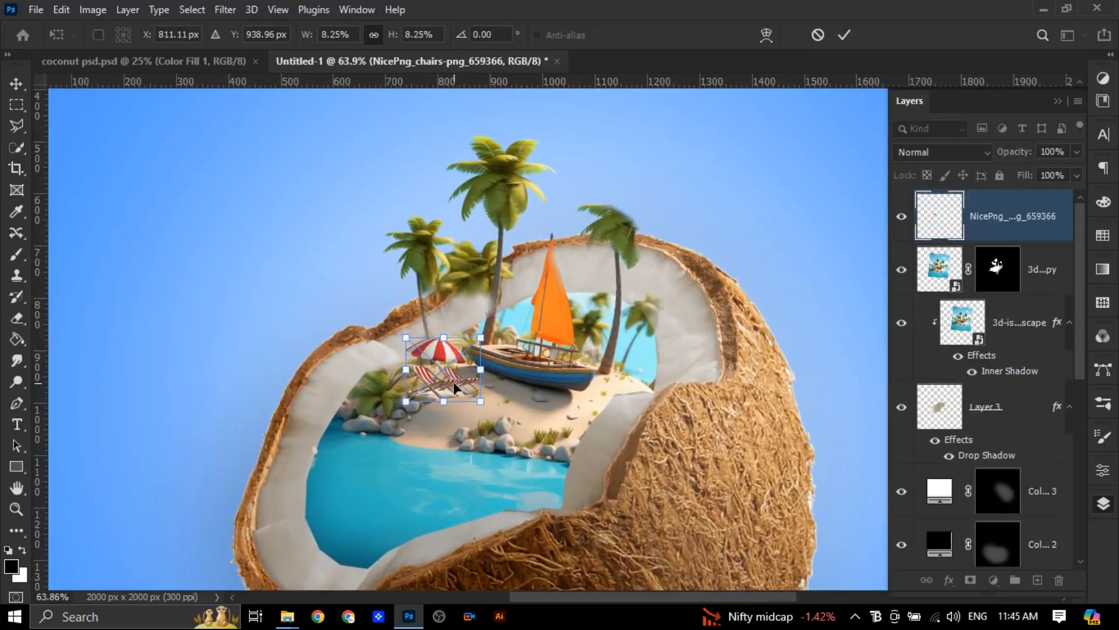
pyautogui.moveTo(460, 384); pyautogui.dragTo(481, 399)
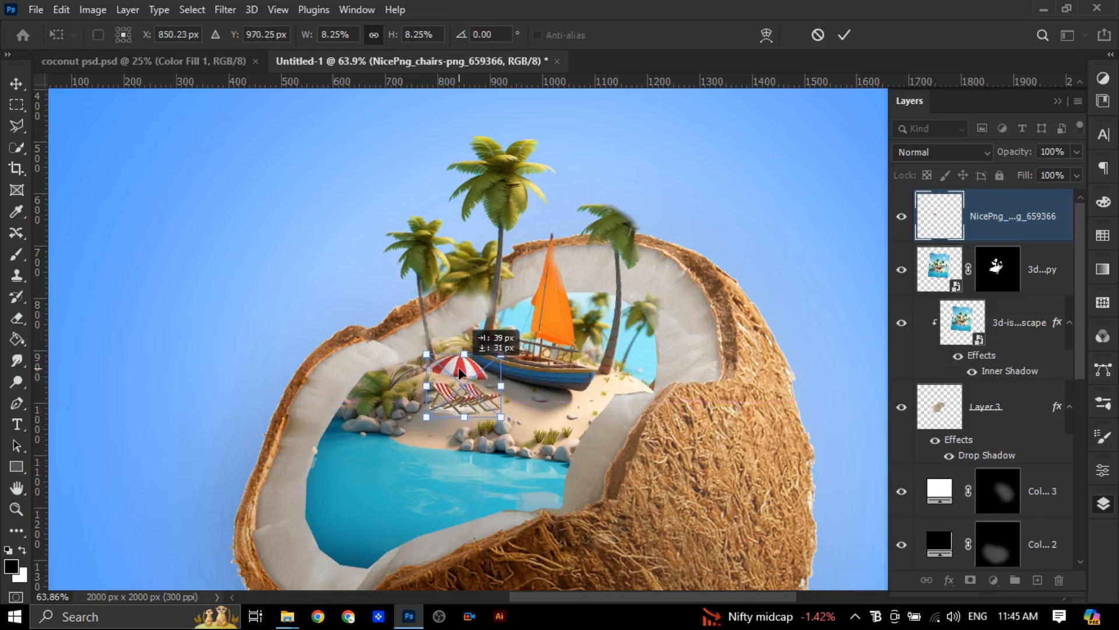
pyautogui.click(844, 36)
# Try a drop shadow on the beach chairs with 67% opacity, 50° angle, 15 px distance and 46 px size
pyautogui.click(950, 582)
pyautogui.click(950, 576)
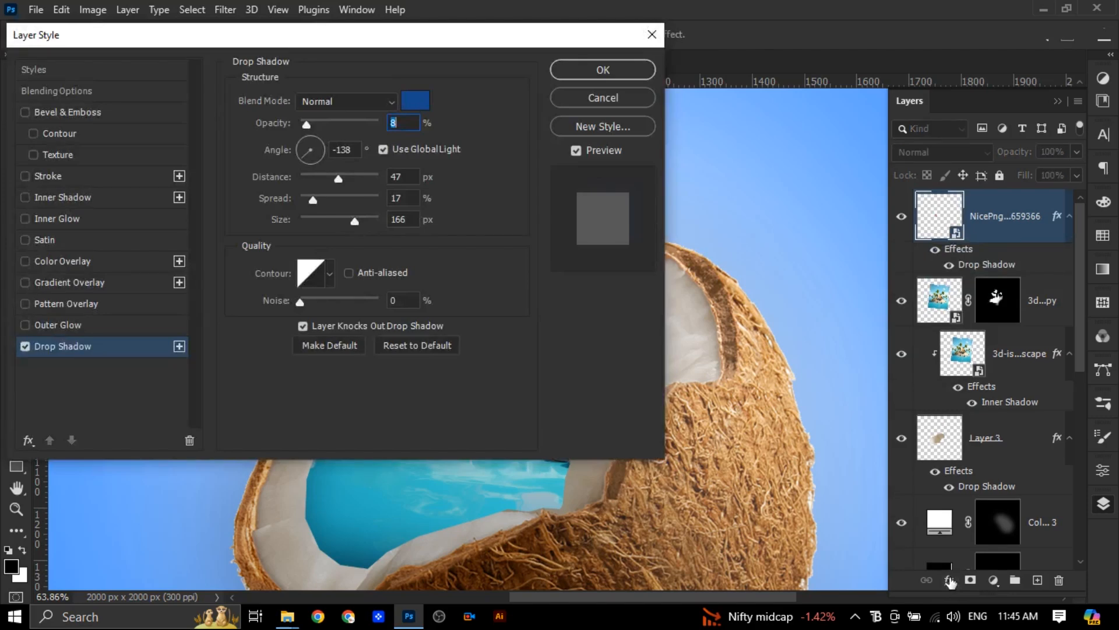
pyautogui.moveTo(377, 30); pyautogui.dragTo(888, 205)
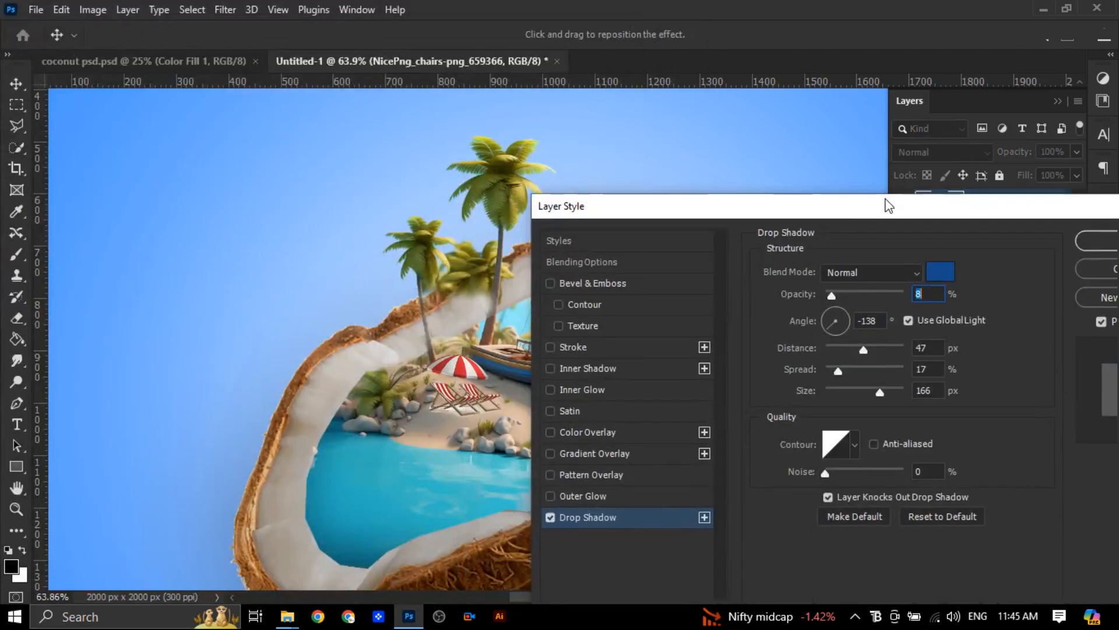
pyautogui.moveTo(833, 295)
pyautogui.mouseDown()
pyautogui.moveTo(865, 292)
pyautogui.moveTo(849, 297)
pyautogui.mouseUp()
pyautogui.moveTo(879, 392); pyautogui.dragTo(844, 391)
pyautogui.moveTo(849, 296); pyautogui.dragTo(878, 299)
pyautogui.moveTo(487, 385); pyautogui.dragTo(437, 407)
pyautogui.moveTo(939, 355); pyautogui.dragTo(837, 350)
pyautogui.click(844, 312)
pyautogui.moveTo(688, 209); pyautogui.dragTo(497, 251)
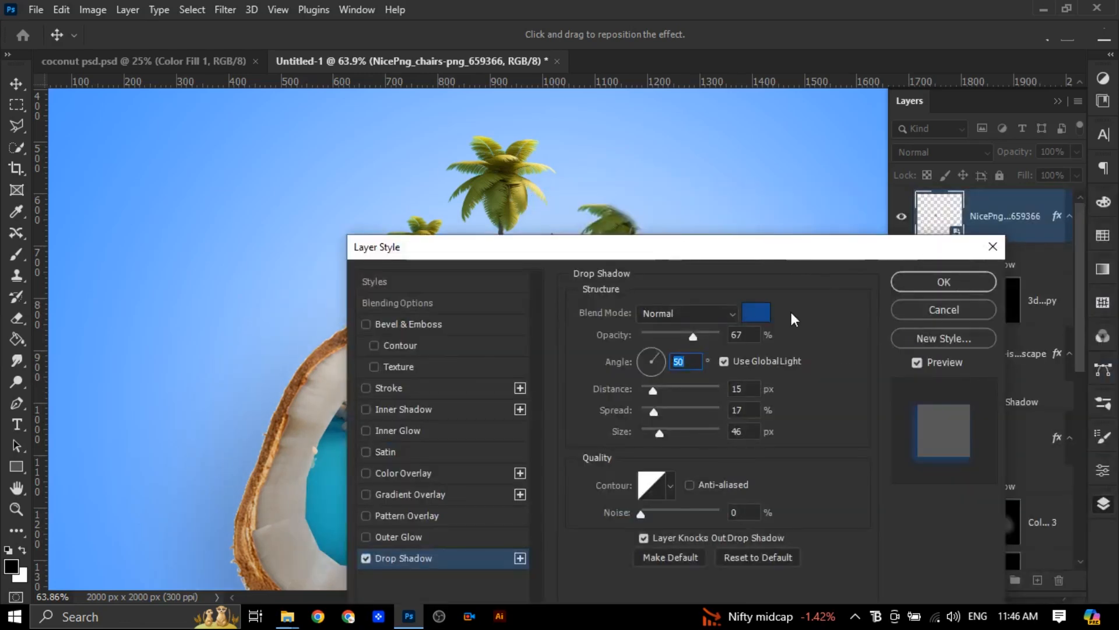
pyautogui.click(939, 280)
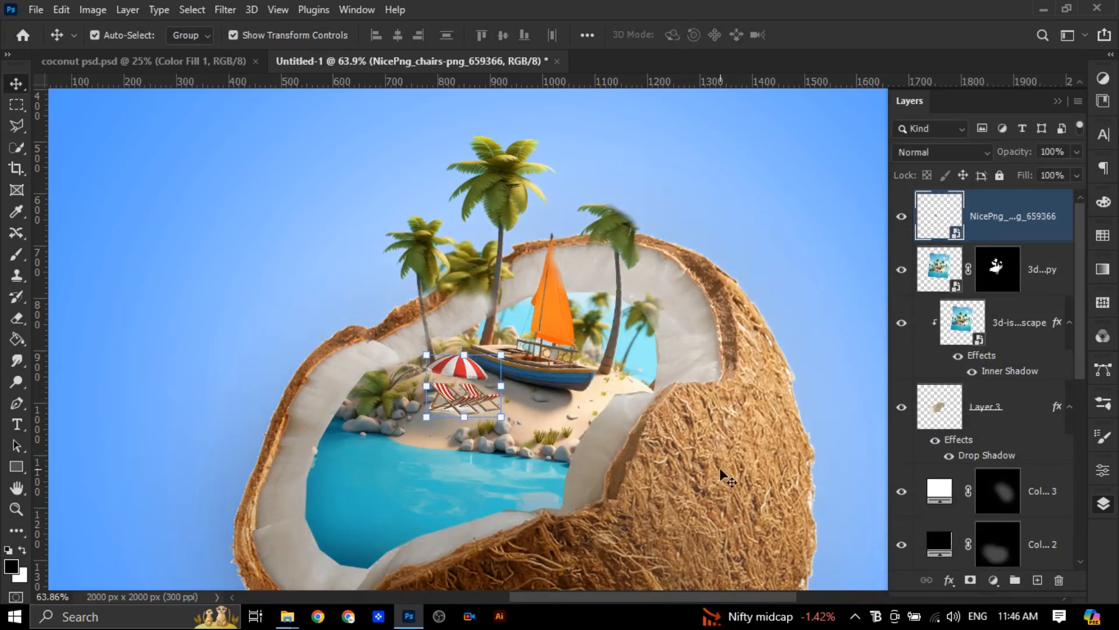
pyautogui.click(822, 345)
pyautogui.click(128, 403)
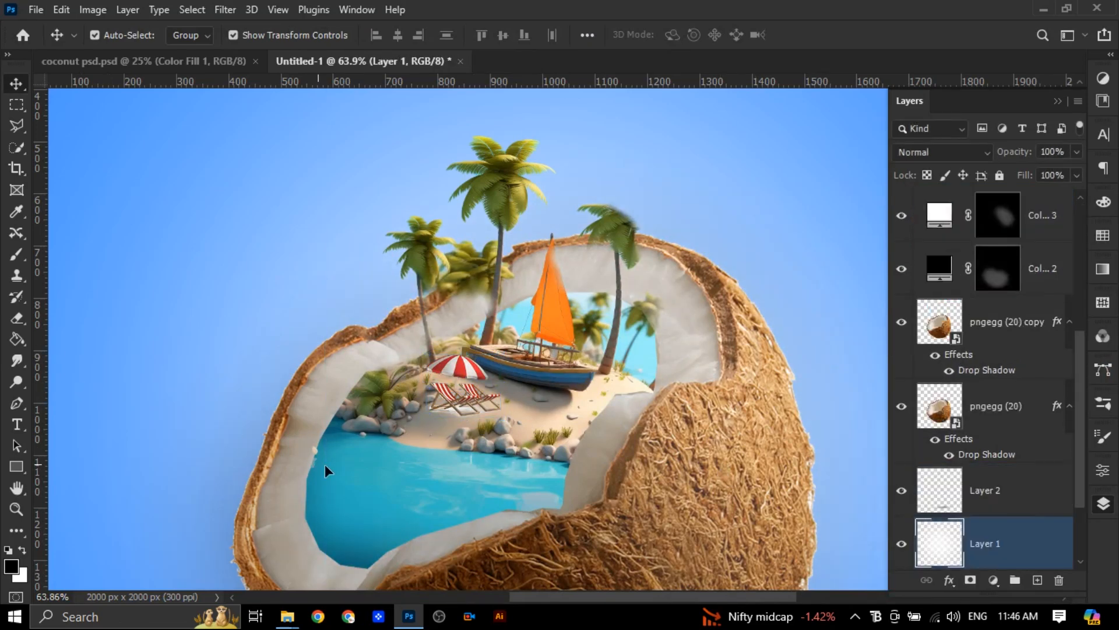
pyautogui.scroll(5, 1046, 303)
pyautogui.click(1009, 228)
pyautogui.click(844, 375)
pyautogui.scroll(-6, 844, 376)
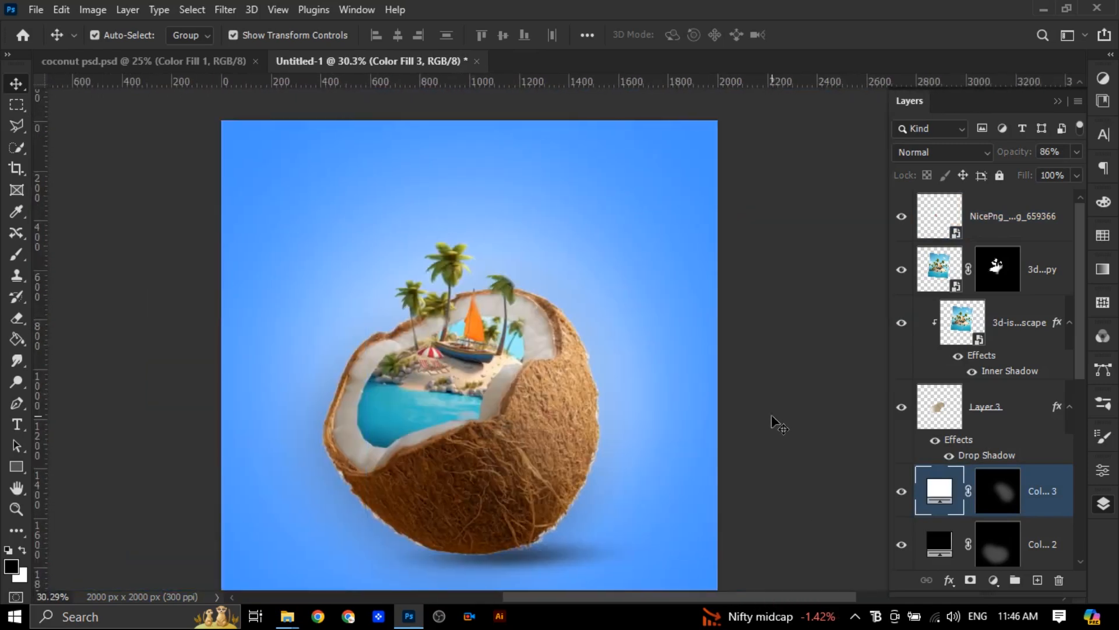
pyautogui.scroll(-1, 772, 414)
pyautogui.click(771, 415)
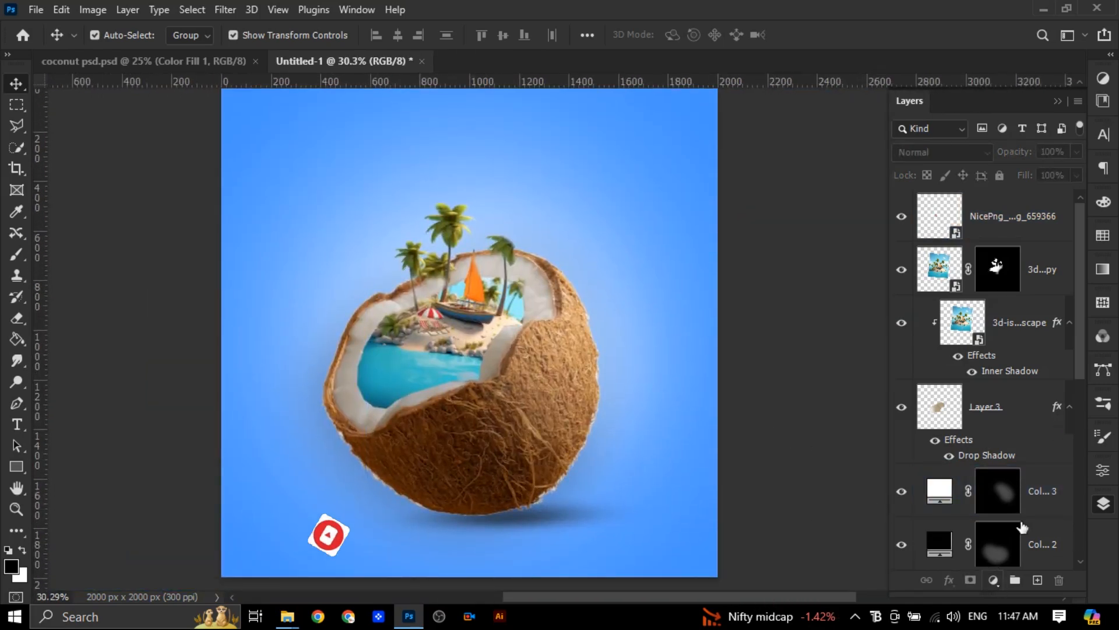
# Add a Levels adjustment above the beach chairs with input levels 12, 0.87 and 224
pyautogui.click(1017, 216)
pyautogui.click(994, 580)
pyautogui.click(1012, 360)
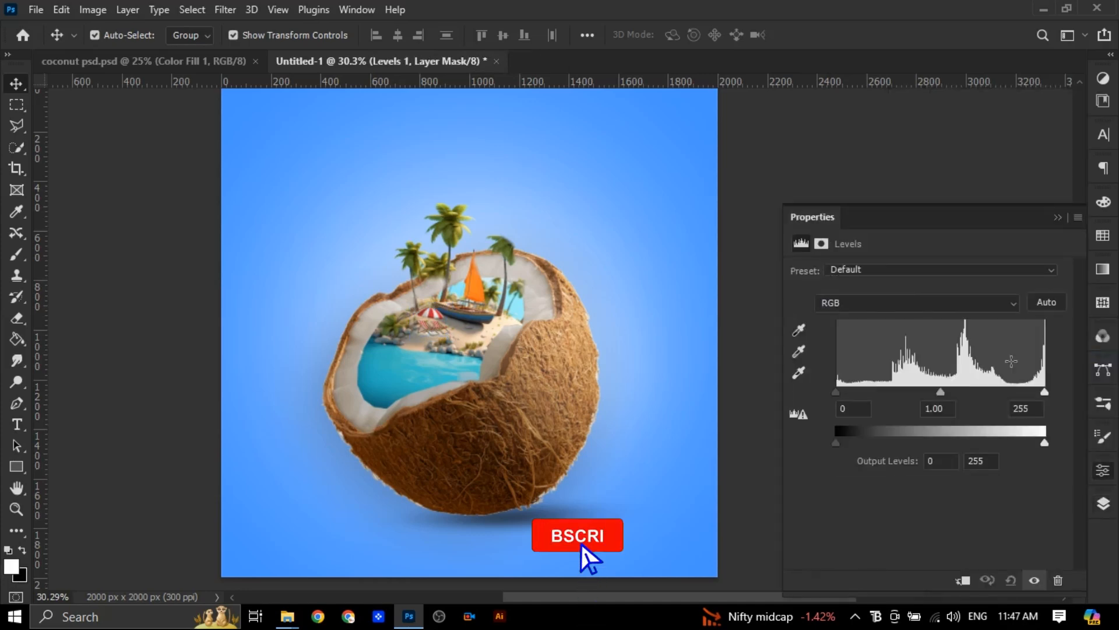
pyautogui.moveTo(940, 391); pyautogui.dragTo(949, 392)
pyautogui.moveTo(836, 391); pyautogui.dragTo(846, 392)
pyautogui.moveTo(1044, 391); pyautogui.dragTo(1020, 393)
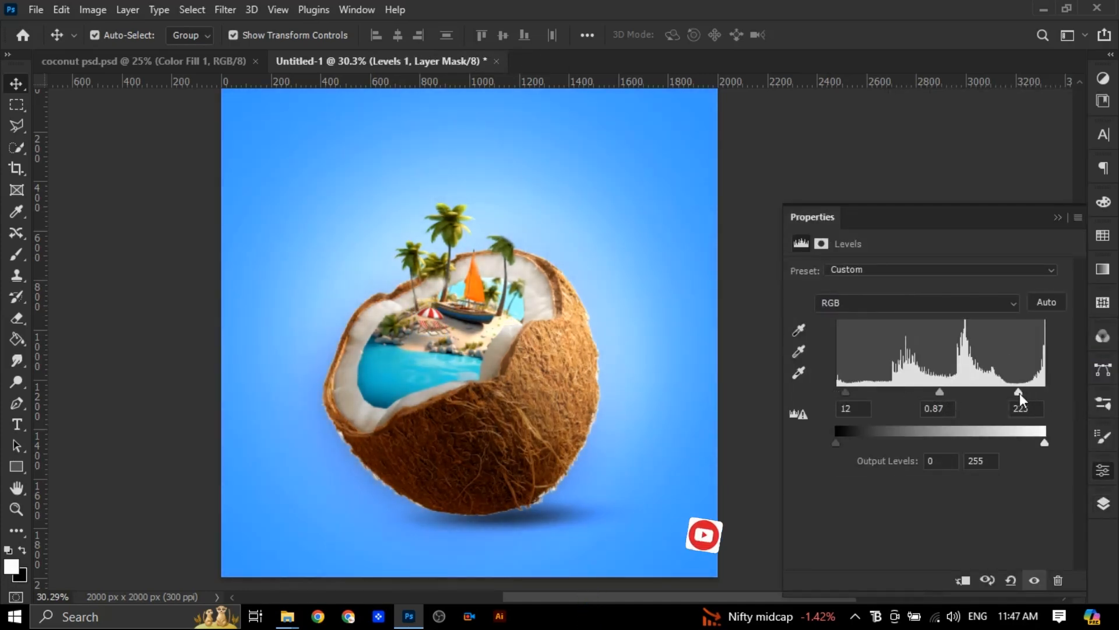
pyautogui.click(1058, 217)
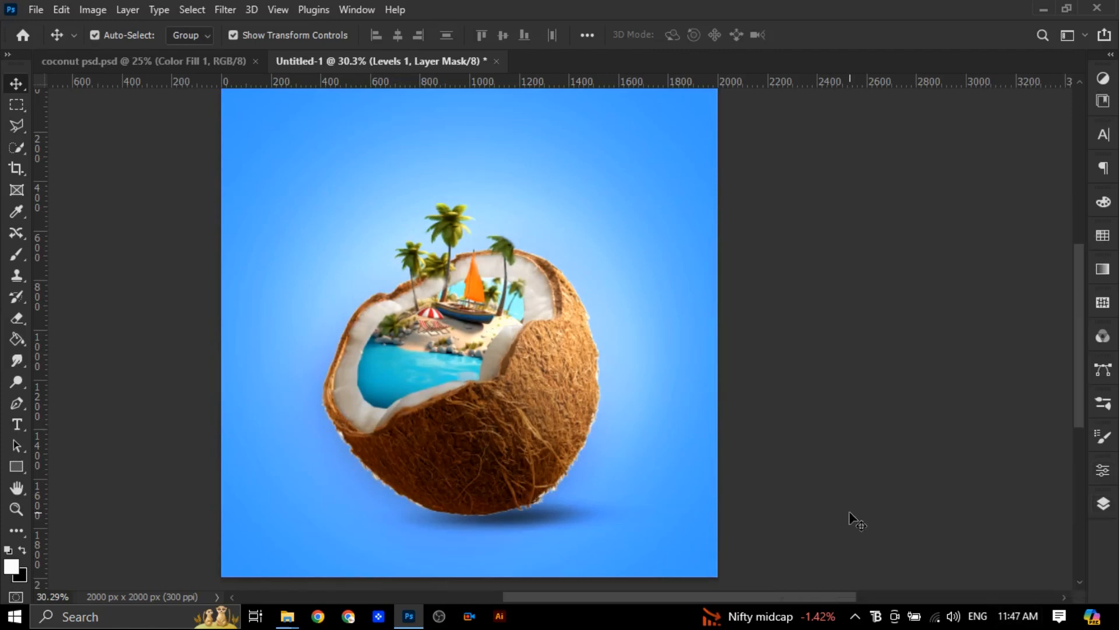
# Place the embedded clouds-realistic-cloud-clouds-png image in the upper right of the sky
pyautogui.click(36, 9)
pyautogui.click(69, 348)
pyautogui.click(548, 481)
pyautogui.moveTo(643, 326); pyautogui.dragTo(717, 208)
pyautogui.press('Return')
# Arrange four cloud copies in varied sizes at the canvas's upper left, middle left, lower left across the coconut's base, and right edge
pyautogui.moveTo(610, 152); pyautogui.dragTo(119, 122)
pyautogui.moveTo(460, 278); pyautogui.dragTo(294, 170)
pyautogui.moveTo(260, 153); pyautogui.dragTo(423, 463)
pyautogui.press('Return')
pyautogui.moveTo(505, 529); pyautogui.dragTo(526, 495)
pyautogui.moveTo(431, 451); pyautogui.dragTo(250, 350)
pyautogui.press('Return')
pyautogui.click(413, 464)
pyautogui.moveTo(414, 464); pyautogui.dragTo(902, 405)
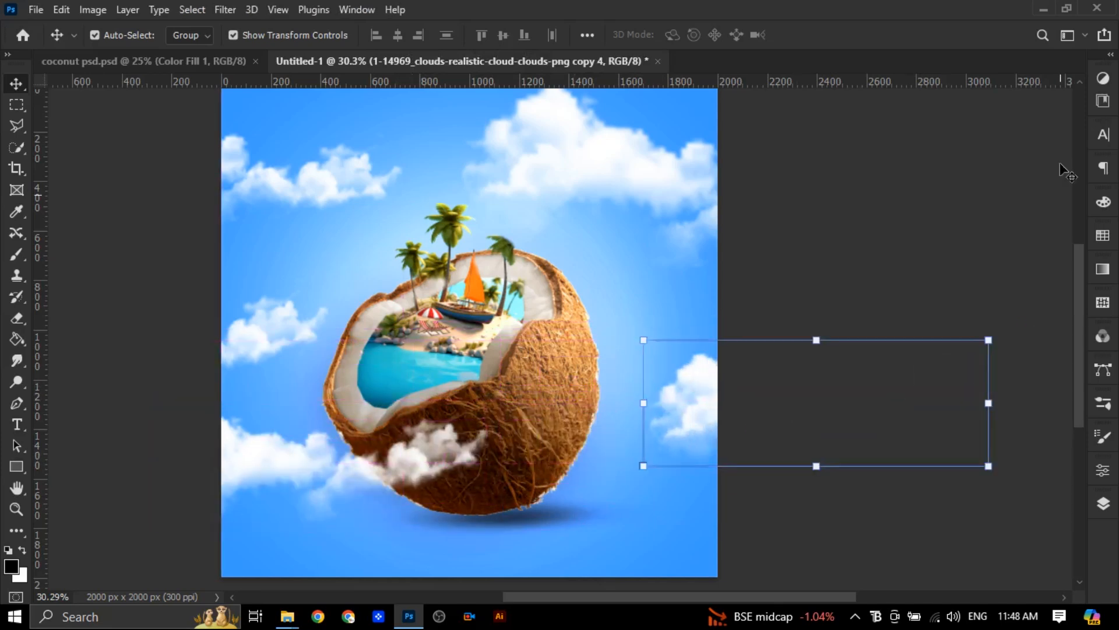
pyautogui.click(868, 211)
pyautogui.scroll(1, 869, 211)
# Group the five cloud layers under the name "cloud" and lower the group's opacity to 76%
pyautogui.click(1103, 503)
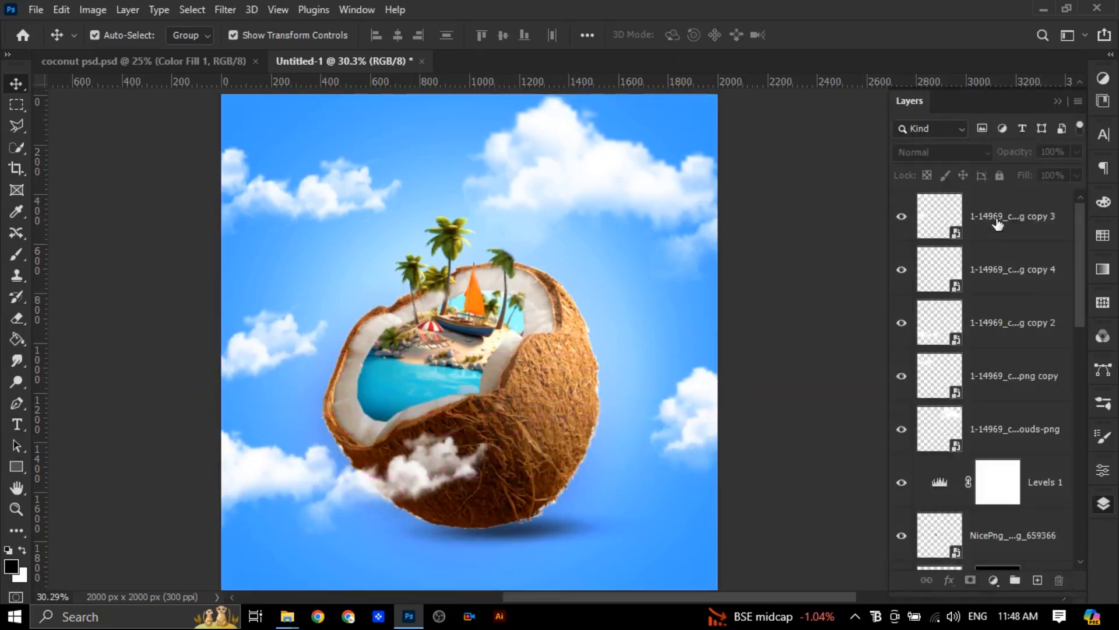
pyautogui.click(997, 220)
pyautogui.keyDown('ctrl'); pyautogui.click(998, 271); pyautogui.keyUp('ctrl')
pyautogui.keyDown('ctrl'); pyautogui.click(999, 325); pyautogui.keyUp('ctrl')
pyautogui.keyDown('ctrl'); pyautogui.click(1014, 378); pyautogui.keyUp('ctrl')
pyautogui.keyDown('ctrl'); pyautogui.click(1023, 430); pyautogui.keyUp('ctrl')
pyautogui.hotkey('ctrl', 'g')
pyautogui.doubleClick(967, 199)
pyautogui.write('c')
pyautogui.press('Return')
pyautogui.moveTo(1049, 174); pyautogui.dragTo(1058, 172)
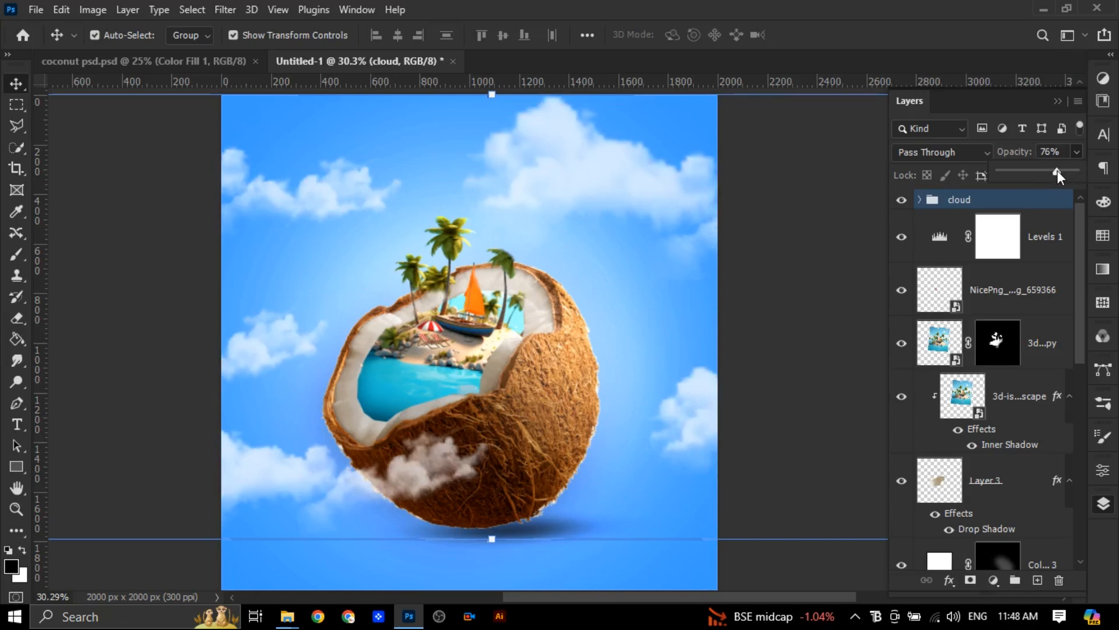
pyautogui.click(848, 566)
# Place the embedded bird flock pngegg (8) at 100% scale above the cloud group, over and beside the palms
pyautogui.click(1043, 211)
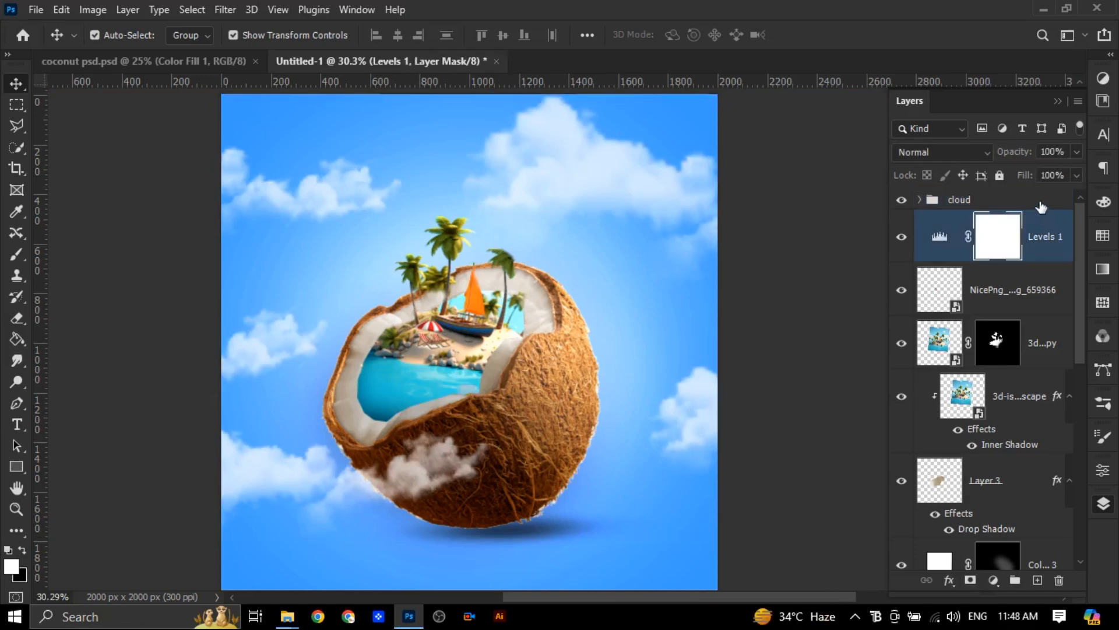
pyautogui.click(1041, 204)
pyautogui.click(36, 9)
pyautogui.click(76, 345)
pyautogui.click(497, 131)
pyautogui.click(598, 132)
pyautogui.click(528, 478)
pyautogui.moveTo(539, 311); pyautogui.dragTo(503, 243)
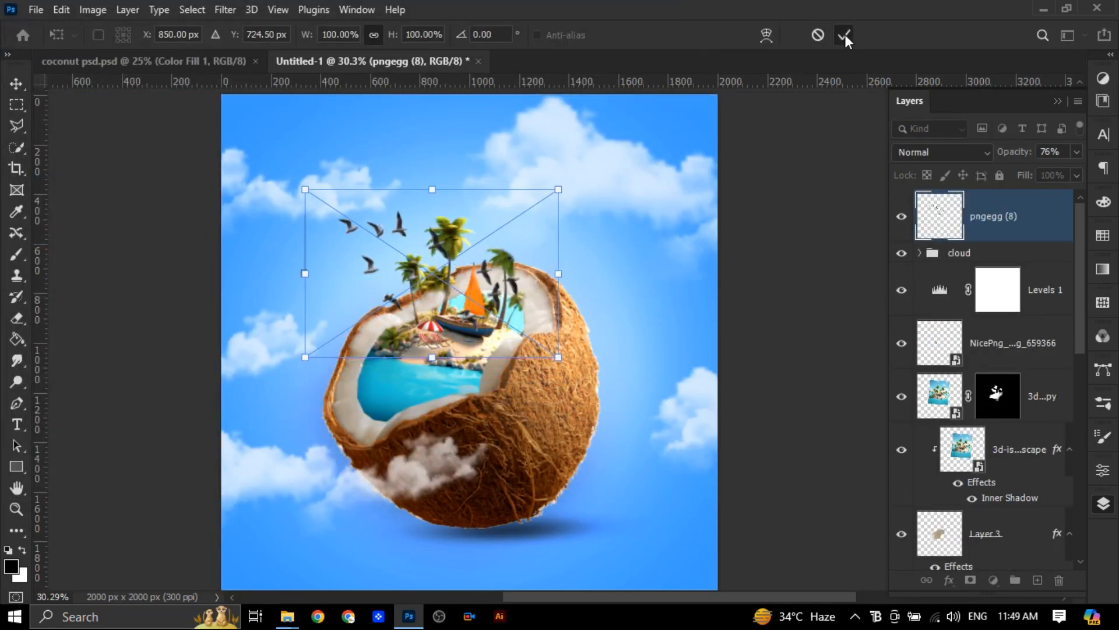
pyautogui.click(845, 35)
# Place the embedded bird image pngegg (7) as a small flock in the upper-right sky near the large cloud
pyautogui.click(36, 9)
pyautogui.click(76, 345)
pyautogui.click(496, 131)
pyautogui.click(528, 478)
pyautogui.moveTo(224, 96); pyautogui.dragTo(642, 175)
pyautogui.click(844, 35)
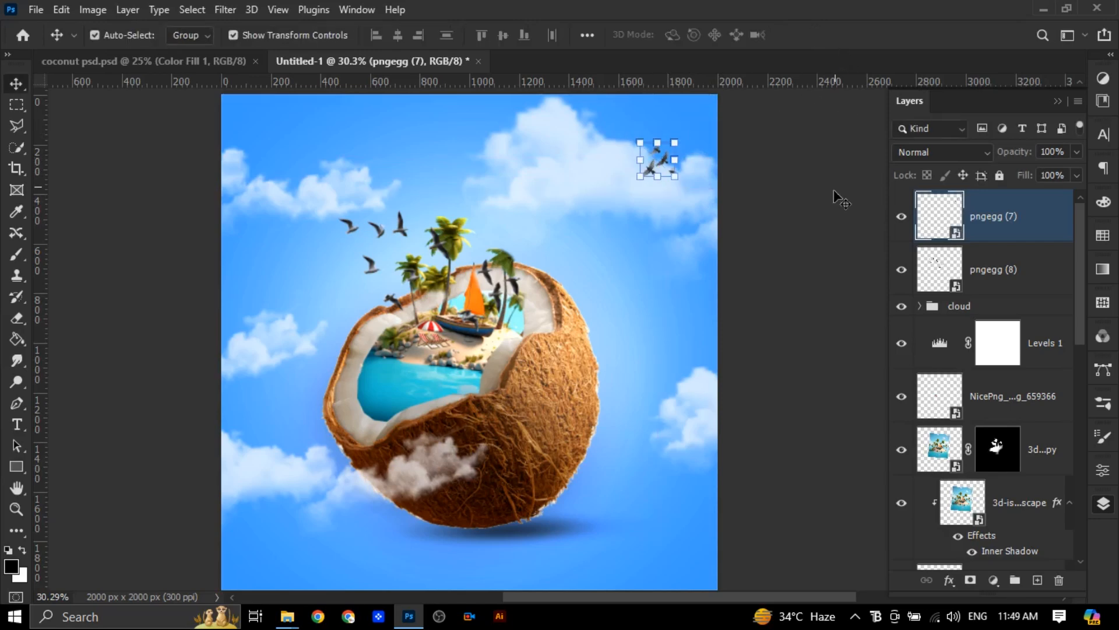
# Apply a Motion Blur at -59° and about 17 pixels to the pngegg (7) birds and reduce the layer's opacity
pyautogui.rightClick(939, 227)
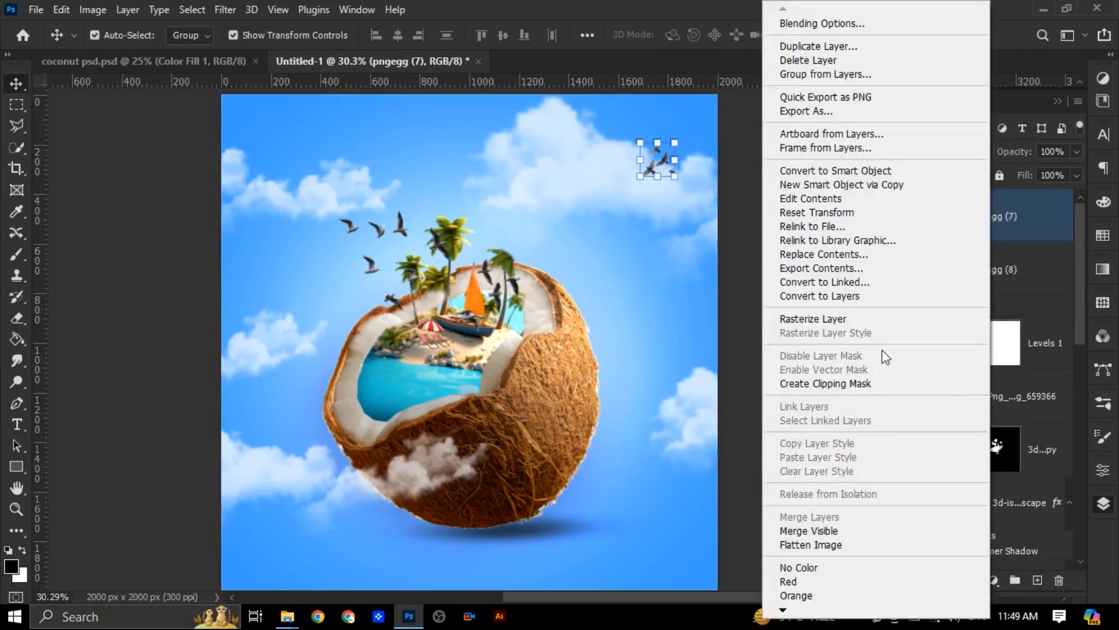
pyautogui.click(839, 199)
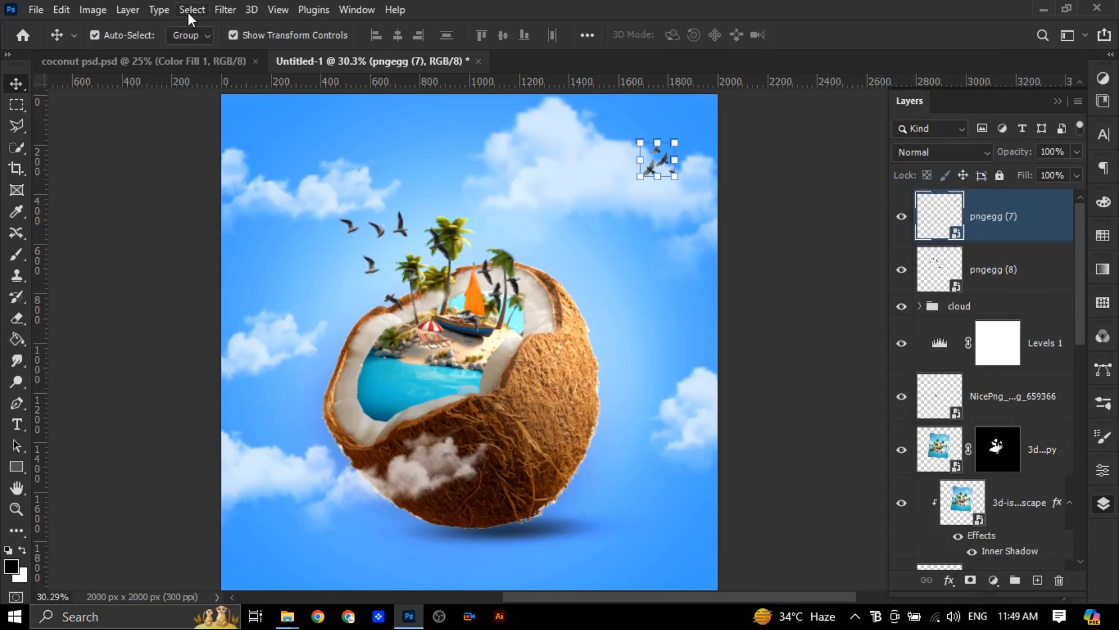
pyautogui.click(225, 10)
pyautogui.moveTo(239, 217)
pyautogui.click(461, 309)
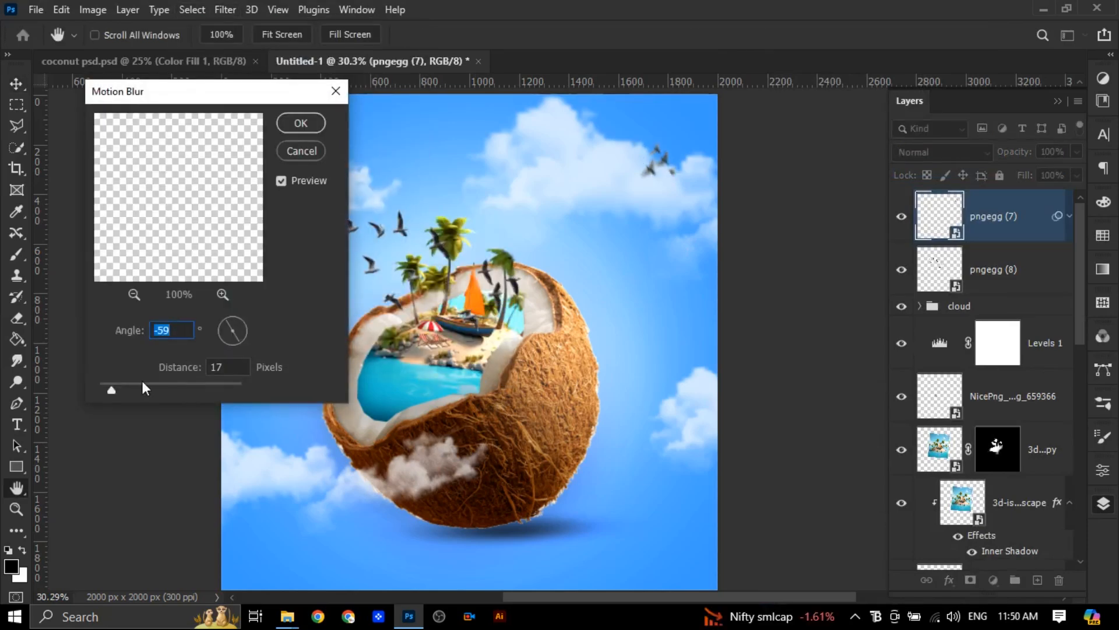
pyautogui.click(300, 122)
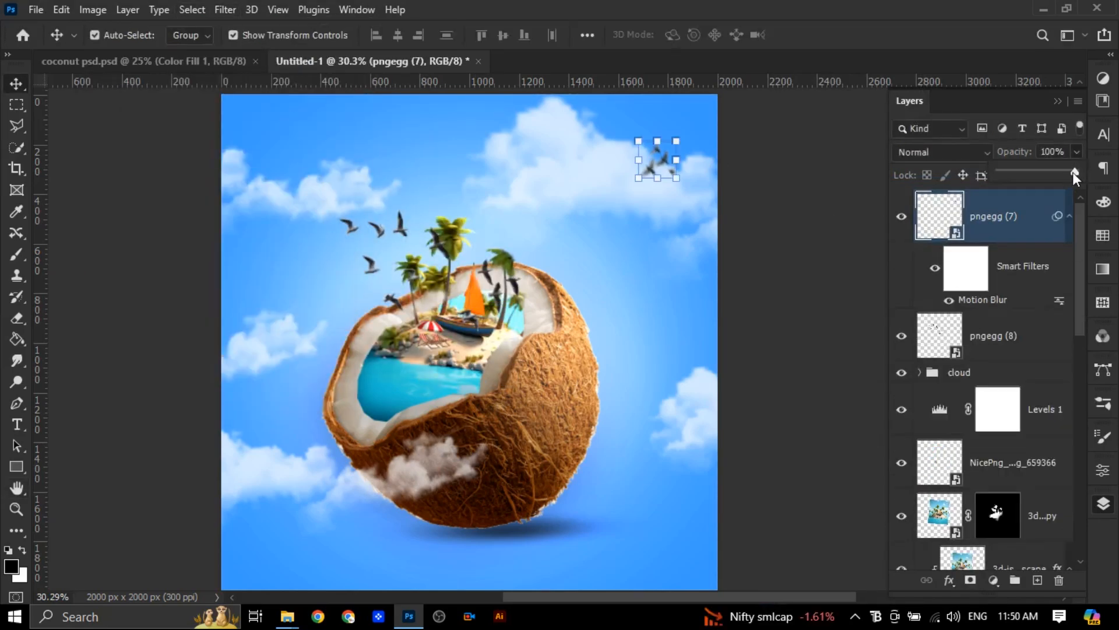
pyautogui.moveTo(1064, 173); pyautogui.dragTo(1057, 172)
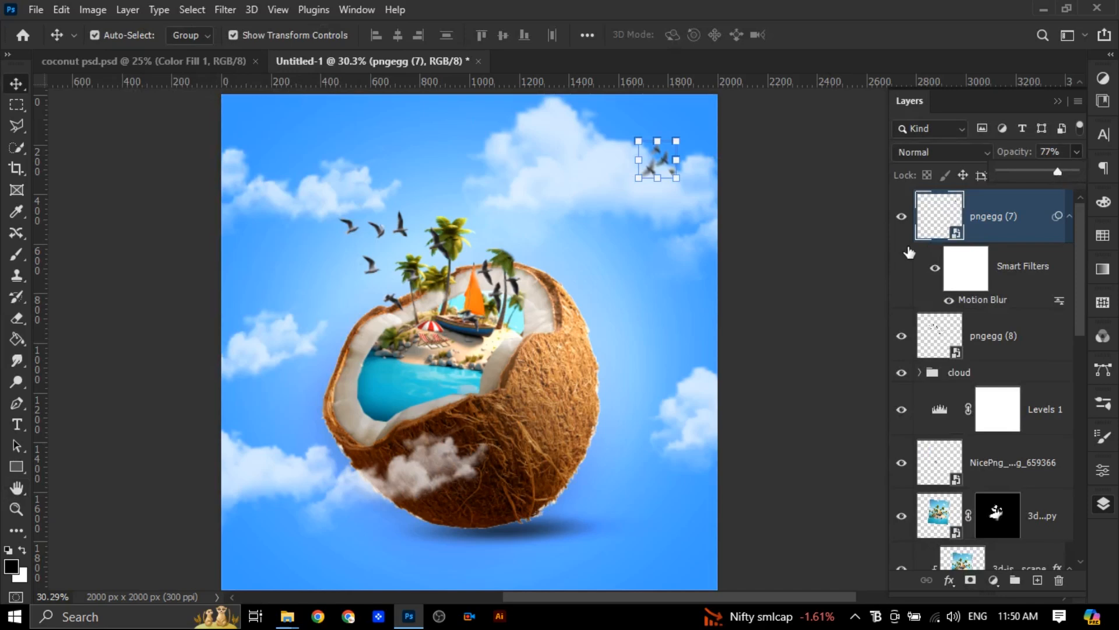
pyautogui.click(802, 432)
# Duplicate the upper-right birds, flip the copy horizontally, enlarge it and place it over the canvas's lower-left cloud
pyautogui.click(649, 167)
pyautogui.moveTo(649, 168); pyautogui.dragTo(278, 191)
pyautogui.hotkey('ctrl', 't')
pyautogui.click(573, 251)
pyautogui.rightClick(295, 155)
pyautogui.click(370, 455)
pyautogui.moveTo(368, 189); pyautogui.dragTo(349, 211)
pyautogui.moveTo(327, 165); pyautogui.dragTo(267, 512)
pyautogui.moveTo(288, 582); pyautogui.dragTo(306, 572)
pyautogui.click(844, 36)
# Rotate the upper-left cloud copy inside the cloud group by about -4° and adjust its position slightly
pyautogui.click(307, 194)
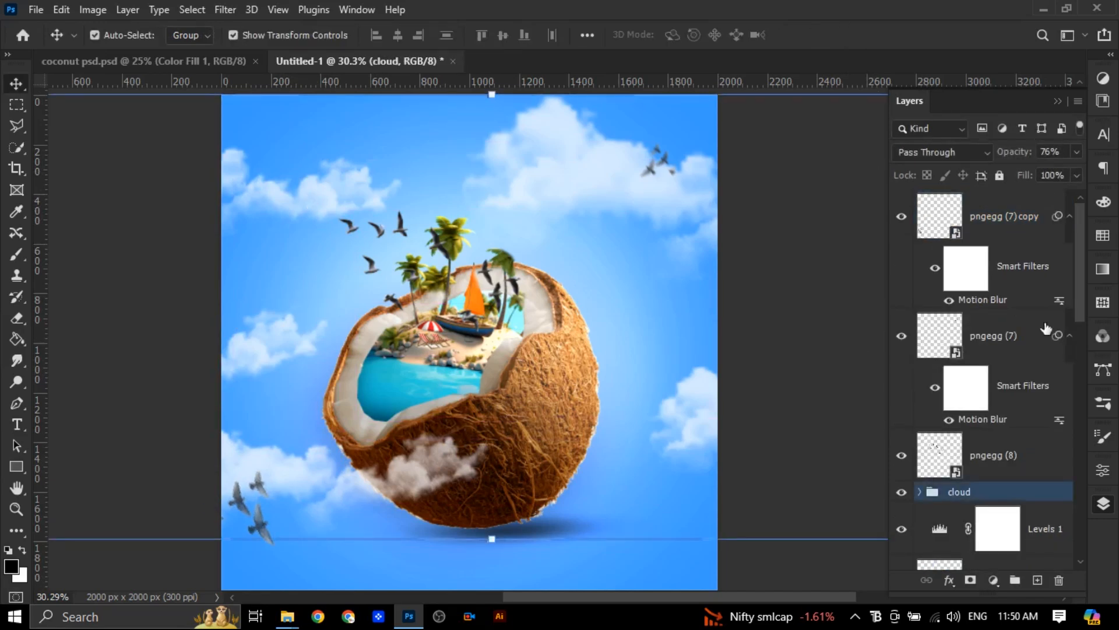
pyautogui.click(921, 491)
pyautogui.scroll(-5, 989, 481)
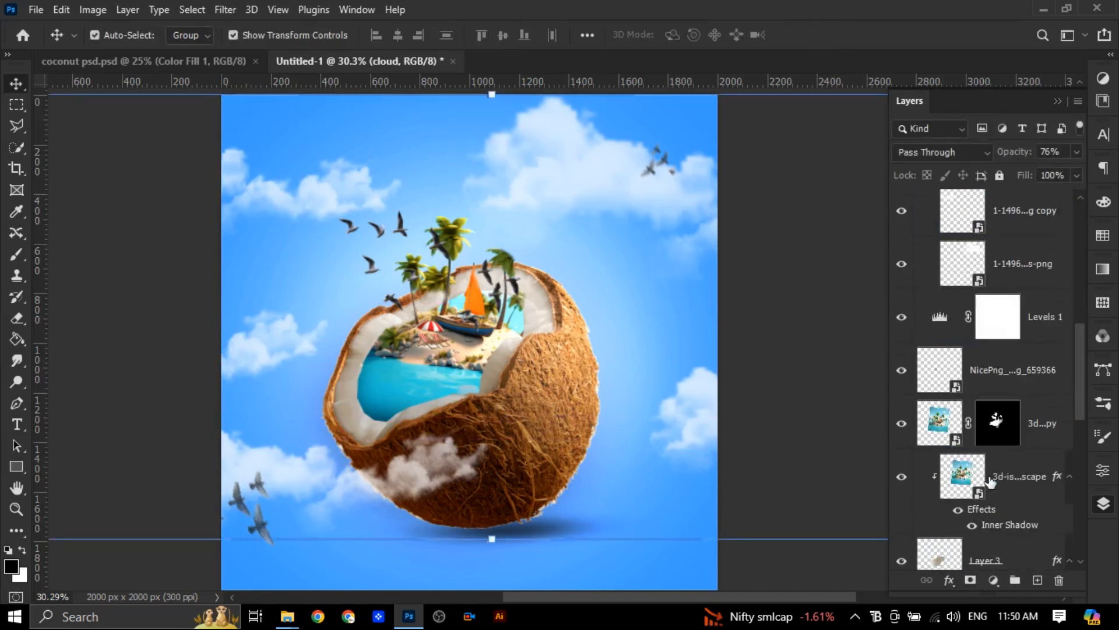
pyautogui.click(964, 264)
pyautogui.click(956, 216)
pyautogui.hotkey('ctrl', 't')
pyautogui.moveTo(316, 194); pyautogui.dragTo(316, 172)
pyautogui.moveTo(407, 240); pyautogui.dragTo(413, 231)
pyautogui.moveTo(329, 170); pyautogui.dragTo(330, 186)
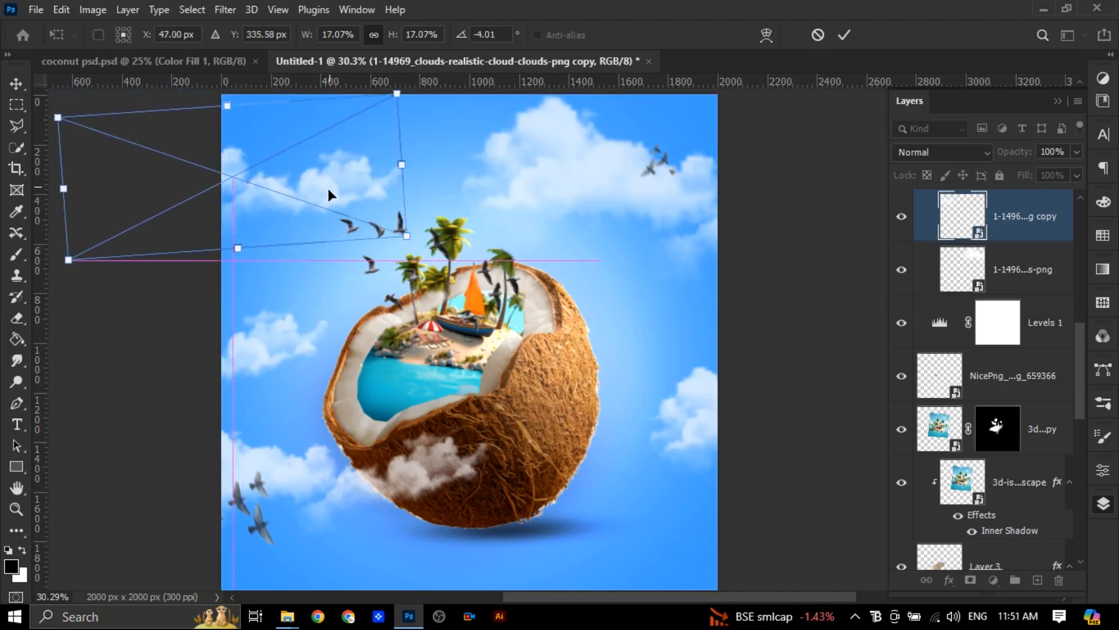
pyautogui.scroll(2, 332, 189)
pyautogui.click(787, 349)
pyautogui.click(789, 350)
pyautogui.scroll(-2, 789, 350)
pyautogui.scroll(-1, 558, 306)
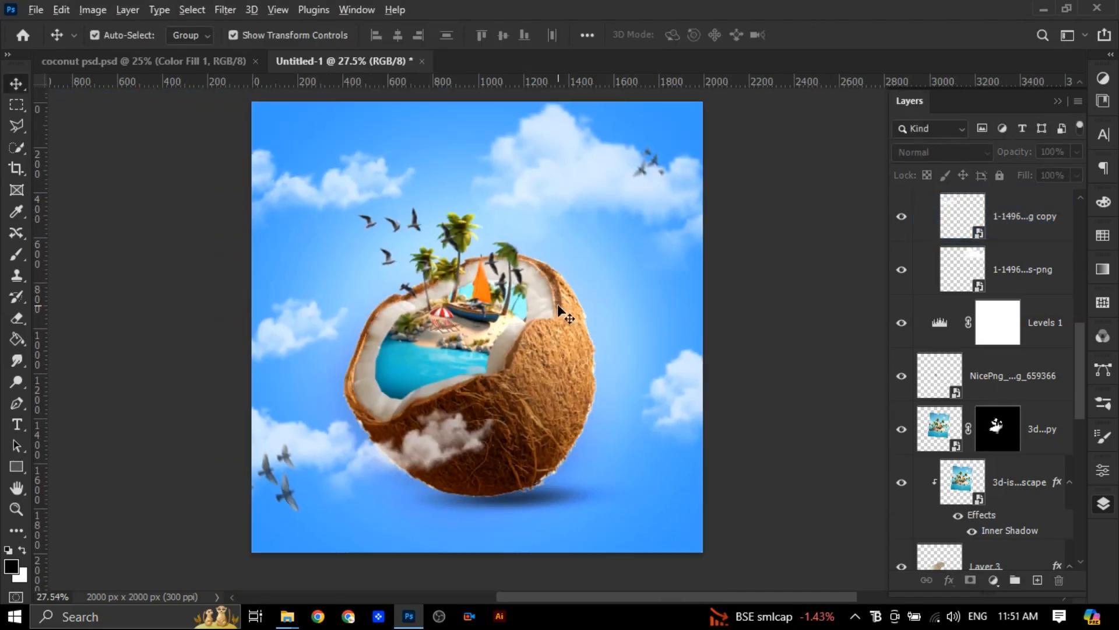
pyautogui.scroll(-1, 559, 312)
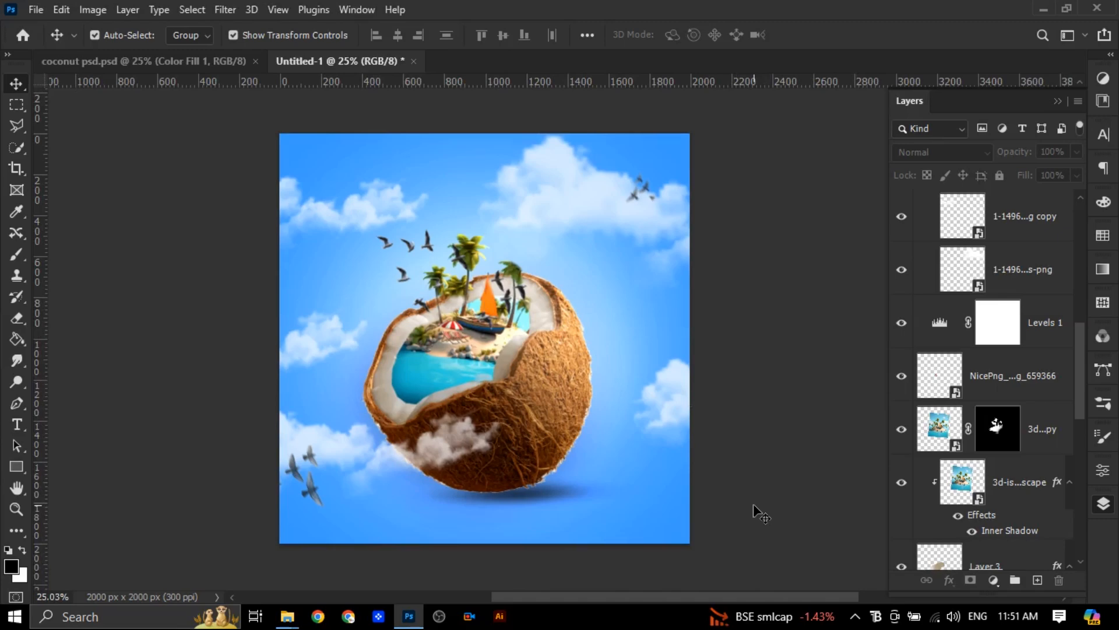
pyautogui.click(36, 13)
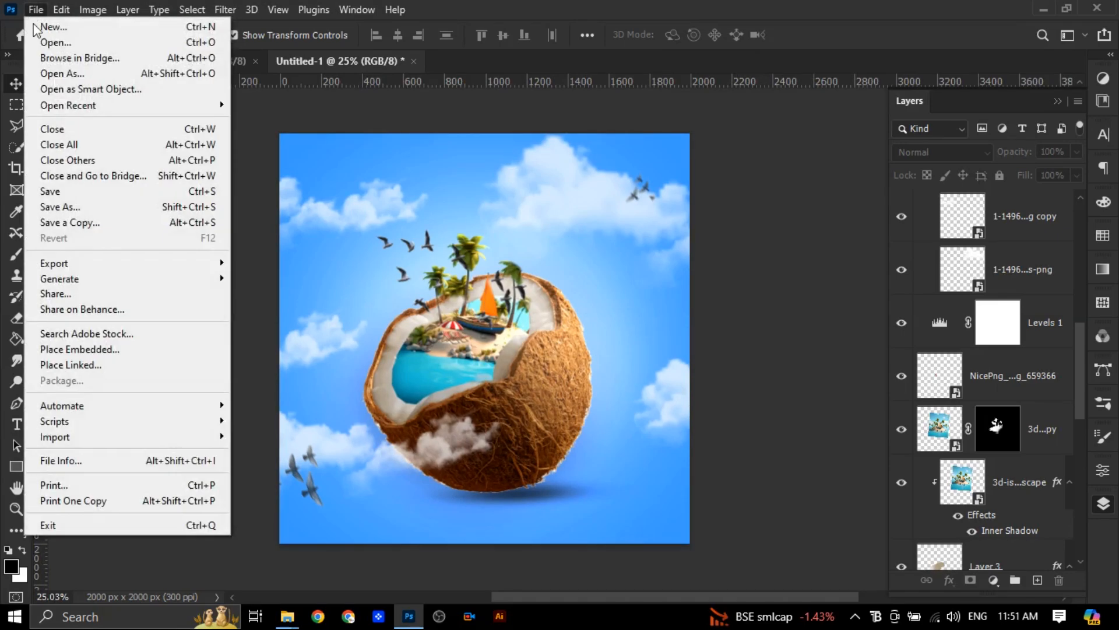
pyautogui.click(98, 351)
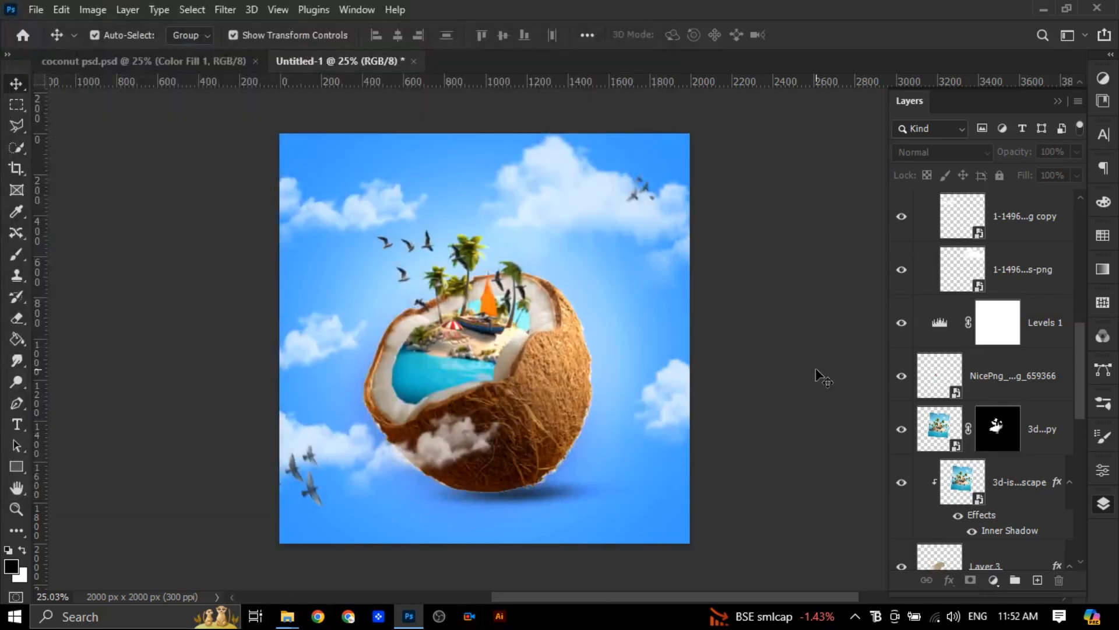
# Add a Levels adjustment above the topmost bird layer with black input 14, midtones 0.84 and white input 240
pyautogui.scroll(5, 1024, 412)
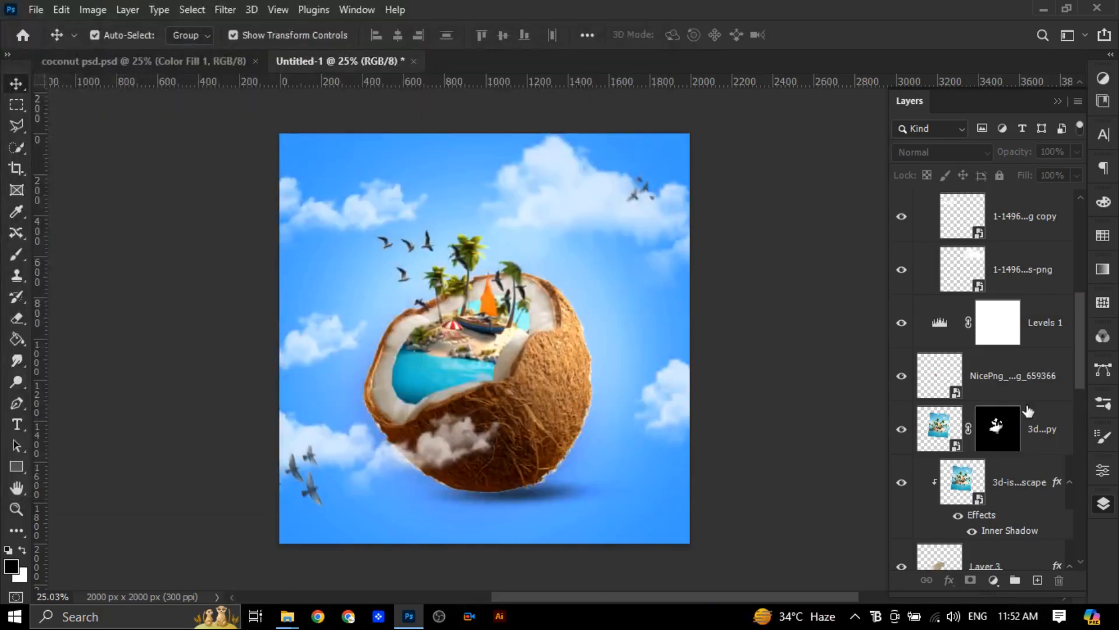
pyautogui.click(1014, 215)
pyautogui.click(993, 580)
pyautogui.click(1022, 360)
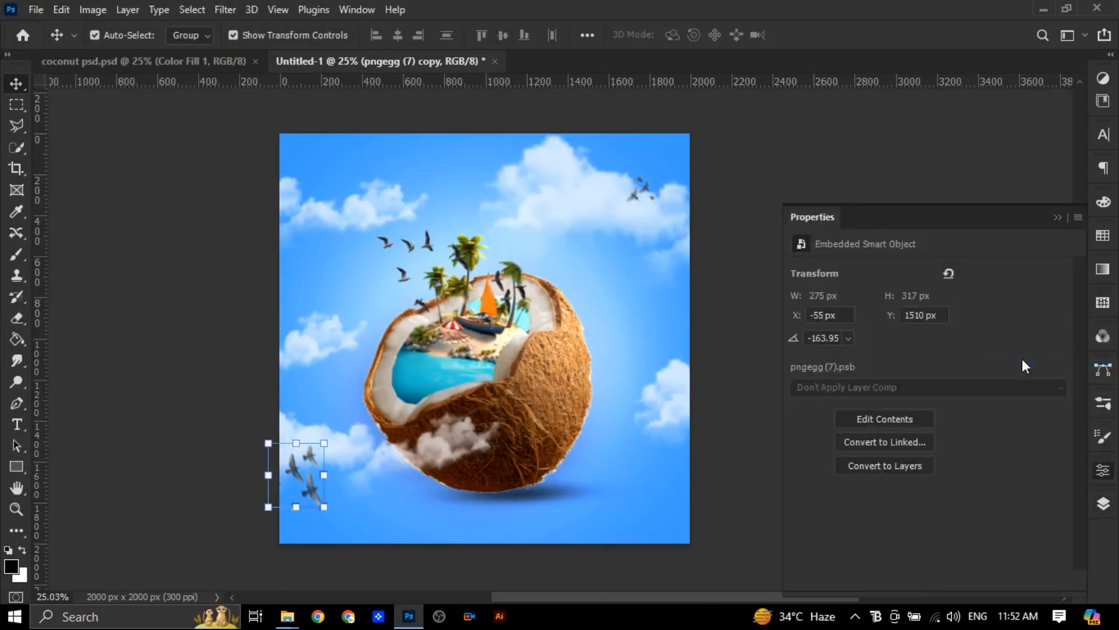
pyautogui.moveTo(1044, 392)
pyautogui.mouseDown()
pyautogui.moveTo(1024, 391)
pyautogui.moveTo(1034, 392)
pyautogui.mouseUp()
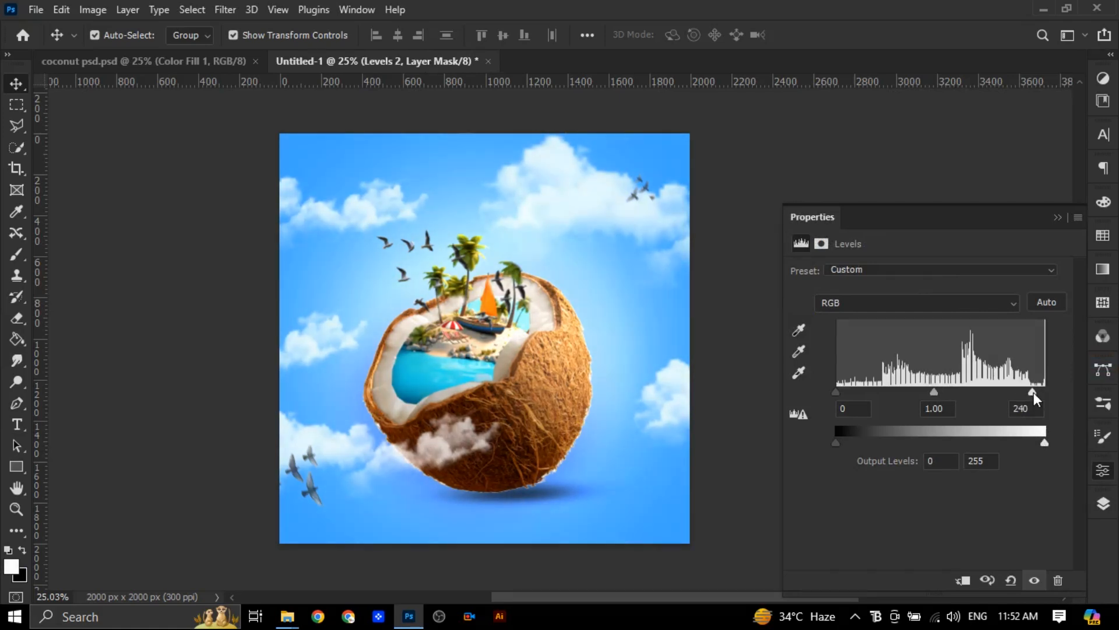
pyautogui.moveTo(934, 392); pyautogui.dragTo(946, 395)
pyautogui.moveTo(835, 391); pyautogui.dragTo(846, 390)
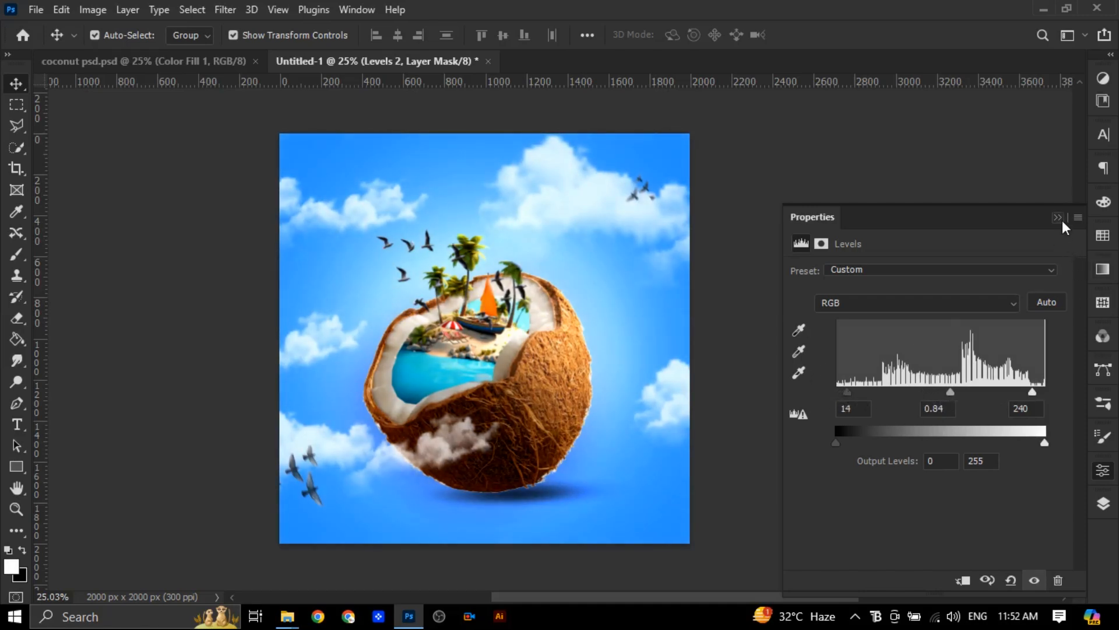
# Move the canvas's lower-left flock of birds to the sky just above the cloud beside the coconut's right side
pyautogui.click(1103, 269)
pyautogui.moveTo(318, 492); pyautogui.dragTo(700, 402)
pyautogui.click(810, 542)
# Enlarge the pngegg (7) birds near the large upper-right cloud and delete their copy beside the lower-right cloud
pyautogui.click(634, 195)
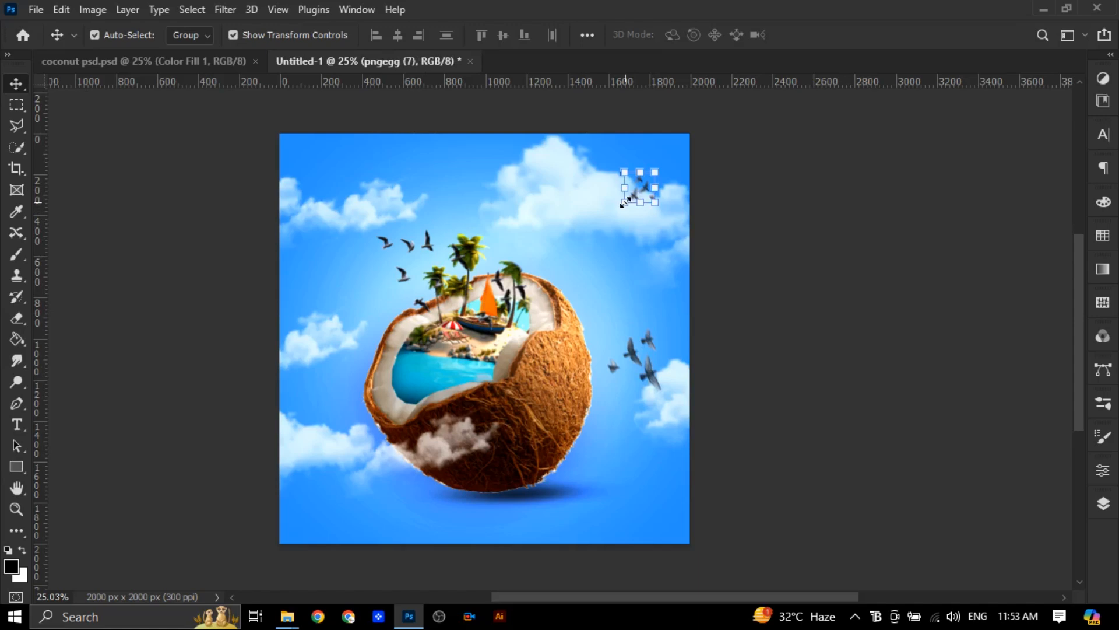
pyautogui.click(626, 201)
pyautogui.click(572, 252)
pyautogui.moveTo(625, 202); pyautogui.dragTo(606, 219)
pyautogui.click(844, 35)
pyautogui.click(648, 372)
# Enlarge the pngegg (8) flock above the coconut to about 109%, rotate it to -10.3° and set its layer opacity to 77%
pyautogui.click(411, 246)
pyautogui.moveTo(380, 239); pyautogui.dragTo(308, 183)
pyautogui.moveTo(547, 176); pyautogui.dragTo(531, 155)
pyautogui.moveTo(422, 235); pyautogui.dragTo(433, 244)
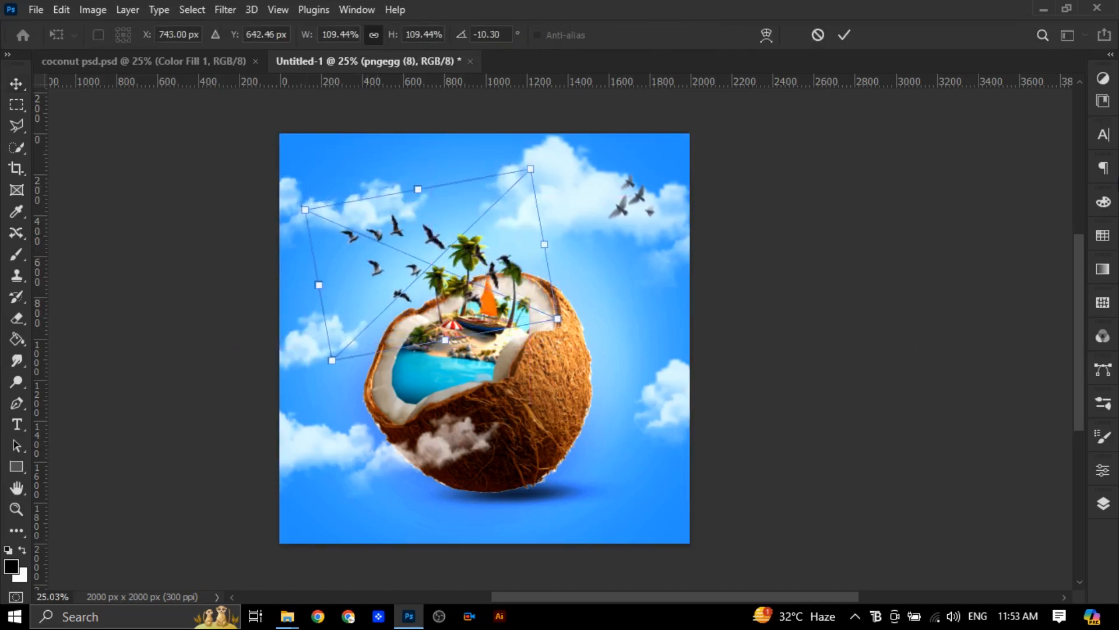
pyautogui.click(1102, 503)
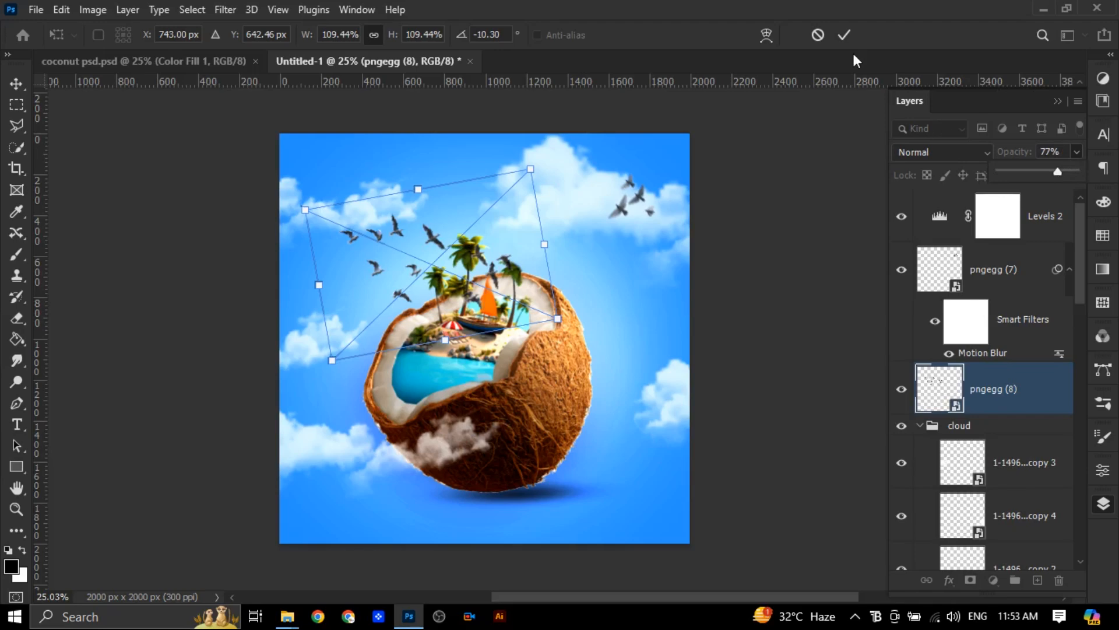
pyautogui.click(844, 35)
pyautogui.click(826, 279)
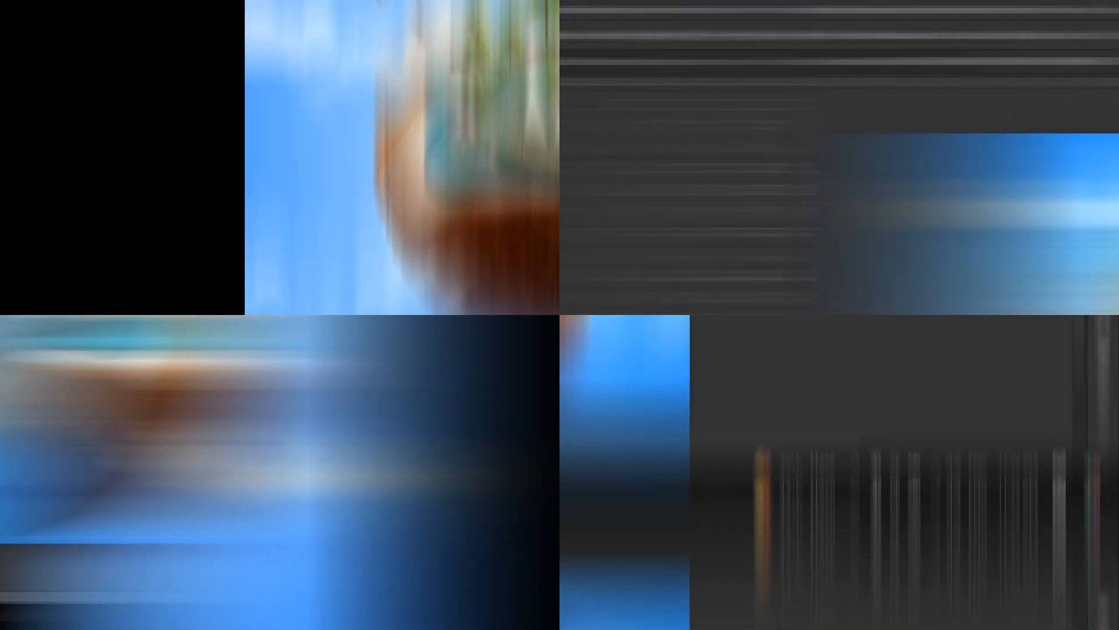